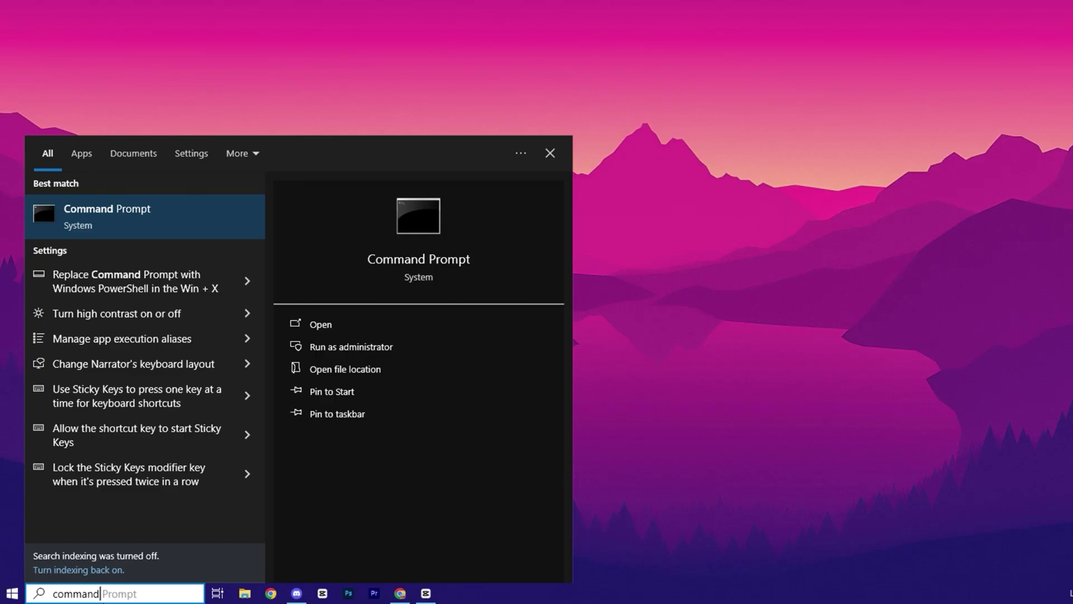
Launch Command Prompt as administrator and move its window beside the command notes
right_click(179, 213)
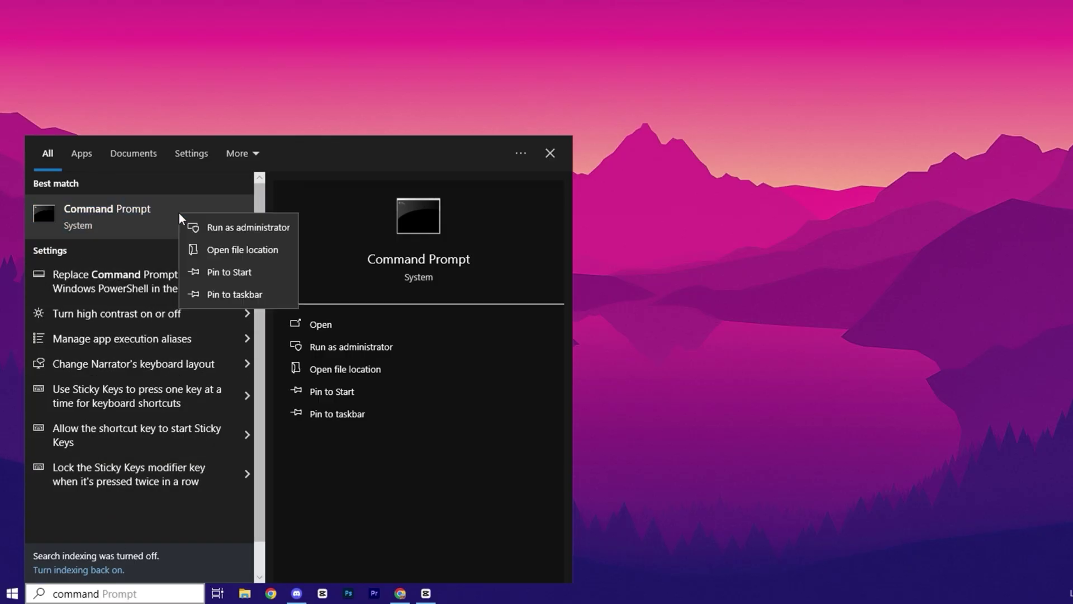
left_click(208, 229)
left_click(581, 302)
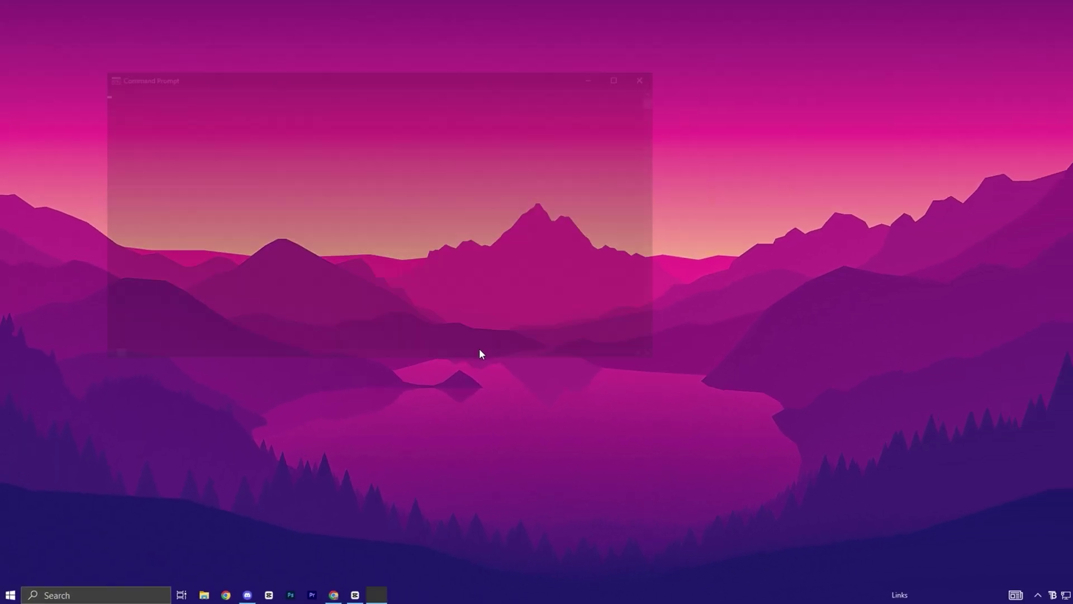
left_click_drag(364, 96, 505, 180)
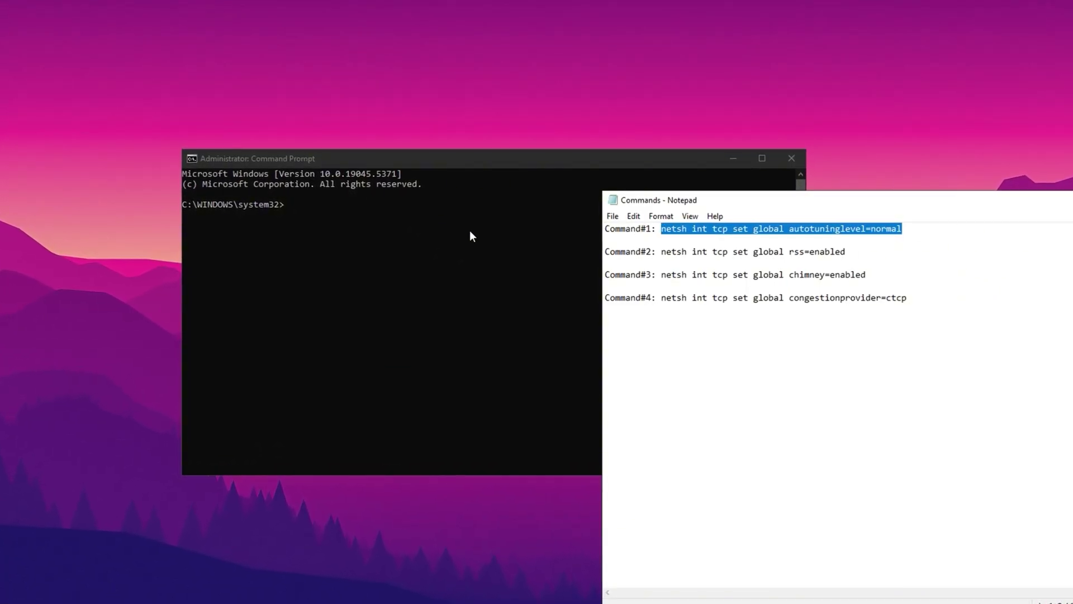
Run the netsh commands setting TCP autotuninglevel to normal and rss to enabled
left_click(306, 219)
type("netsh int tcp set global autotuninglevel=normal")
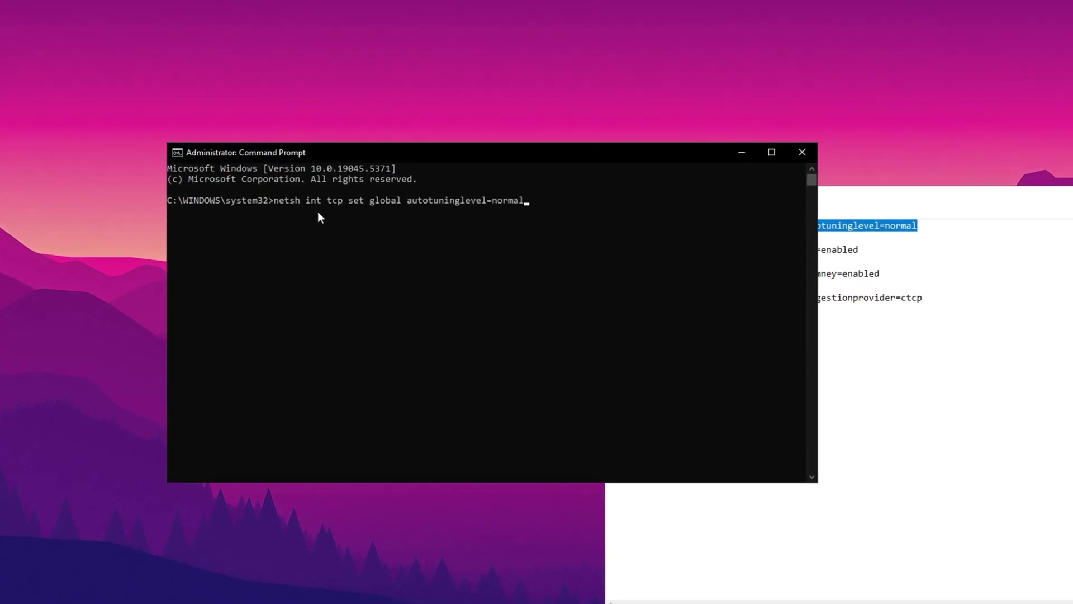
key("Return")
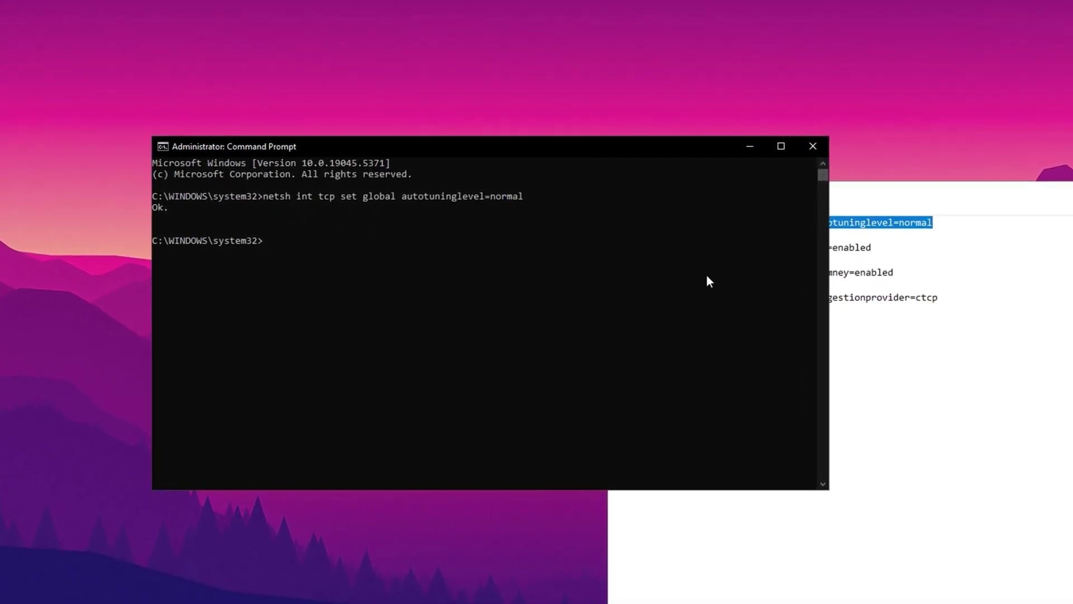
left_click_drag(888, 246, 674, 246)
key("ctrl+c")
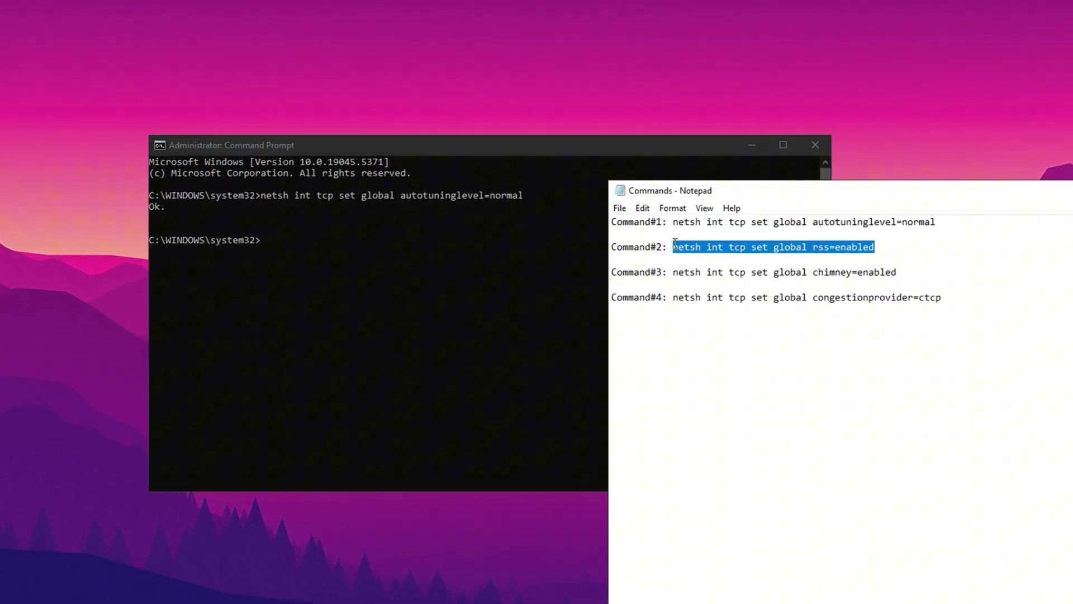
left_click(292, 255)
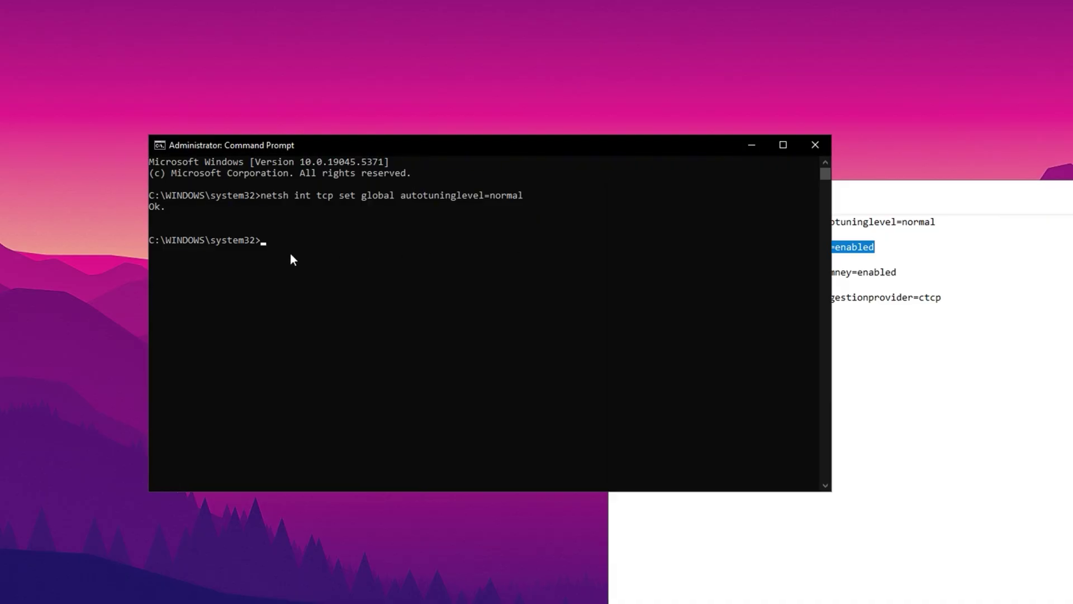
key("ctrl+v")
key("Return")
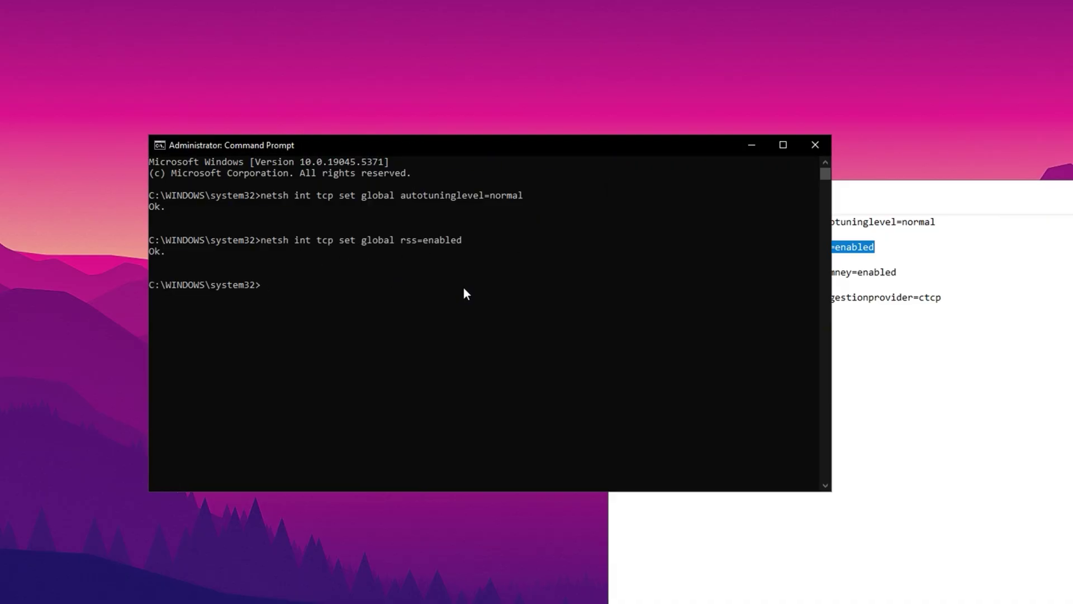
Enter the netsh chimney=enabled and congestionprovider=ctcp commands from the notes
left_click(897, 273)
left_click_drag(897, 272, 682, 275)
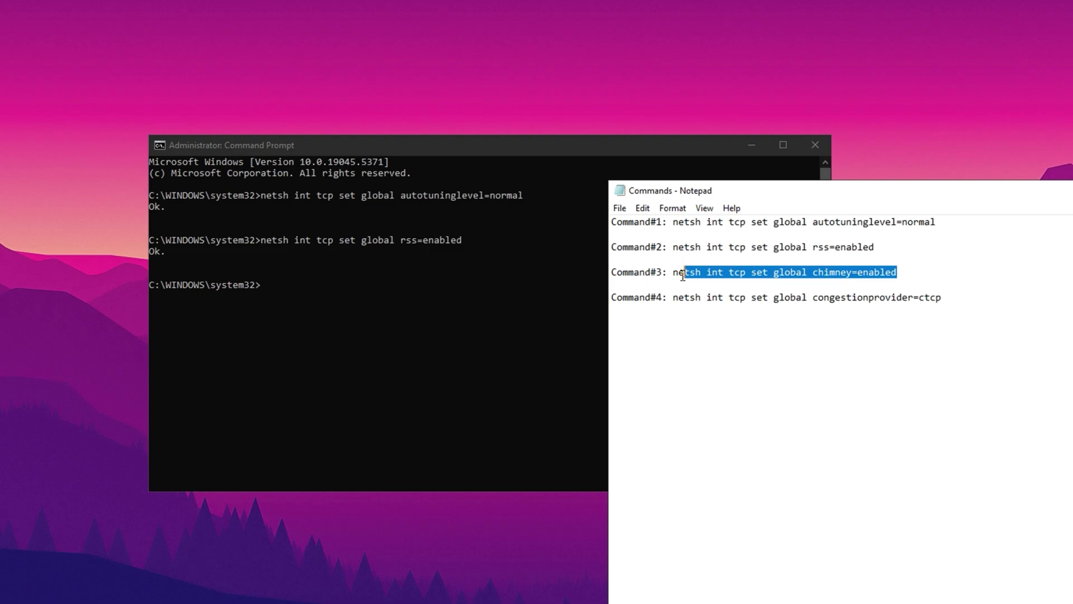
left_click(285, 293)
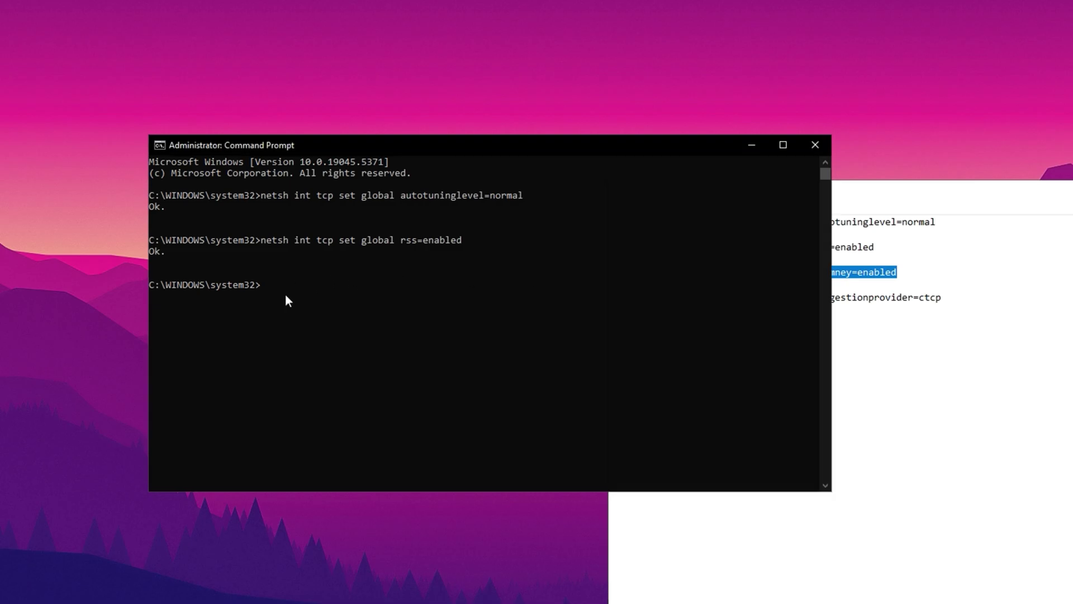
left_click(285, 294)
type("netsh int tcp set global chimney=enabled")
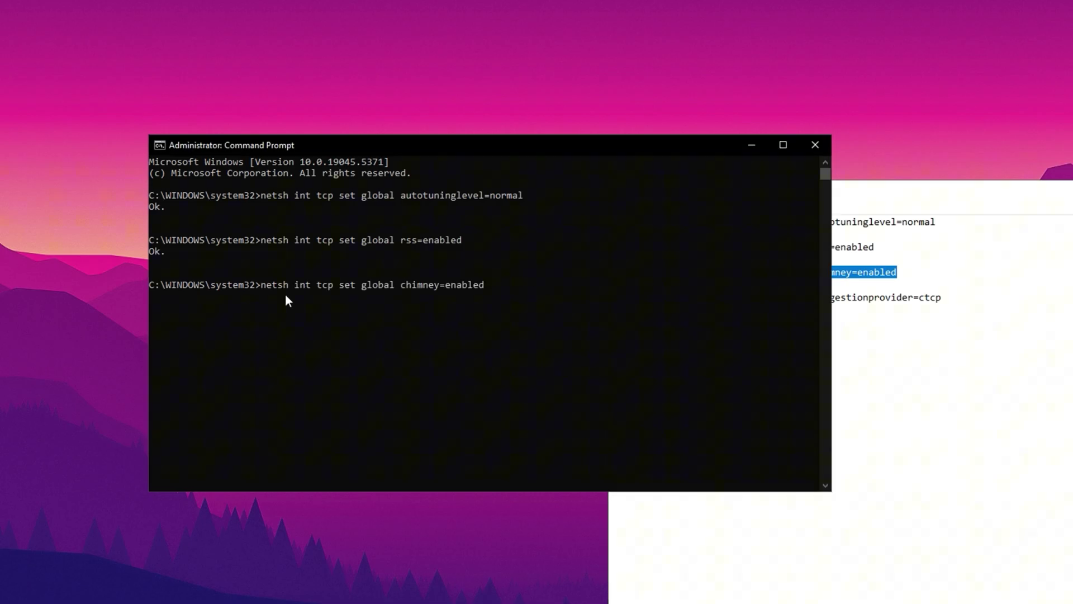
key("Return")
left_click(942, 297)
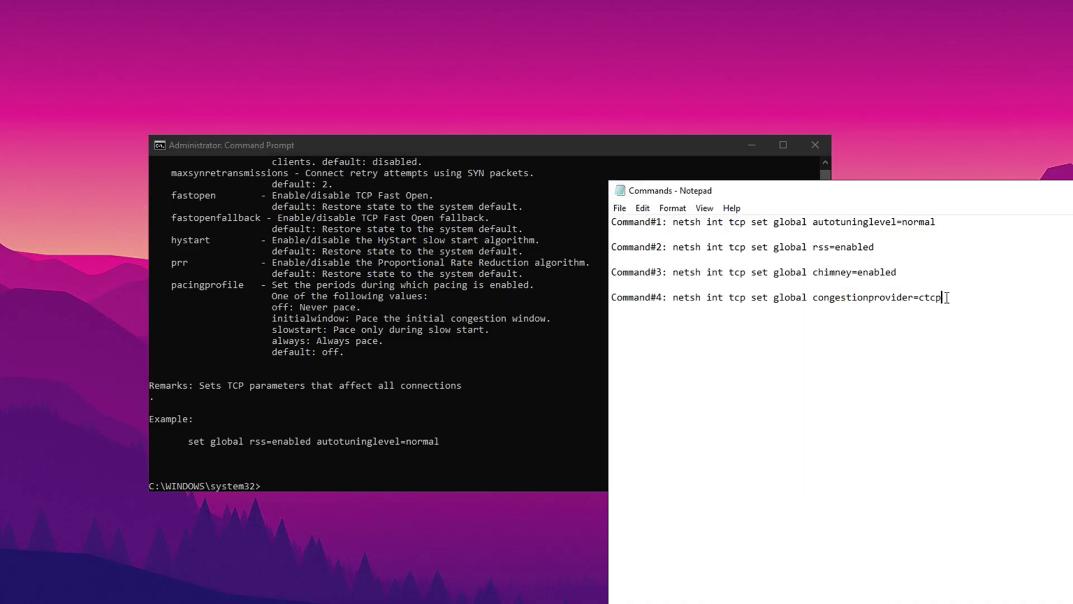
left_click_drag(943, 297, 680, 302)
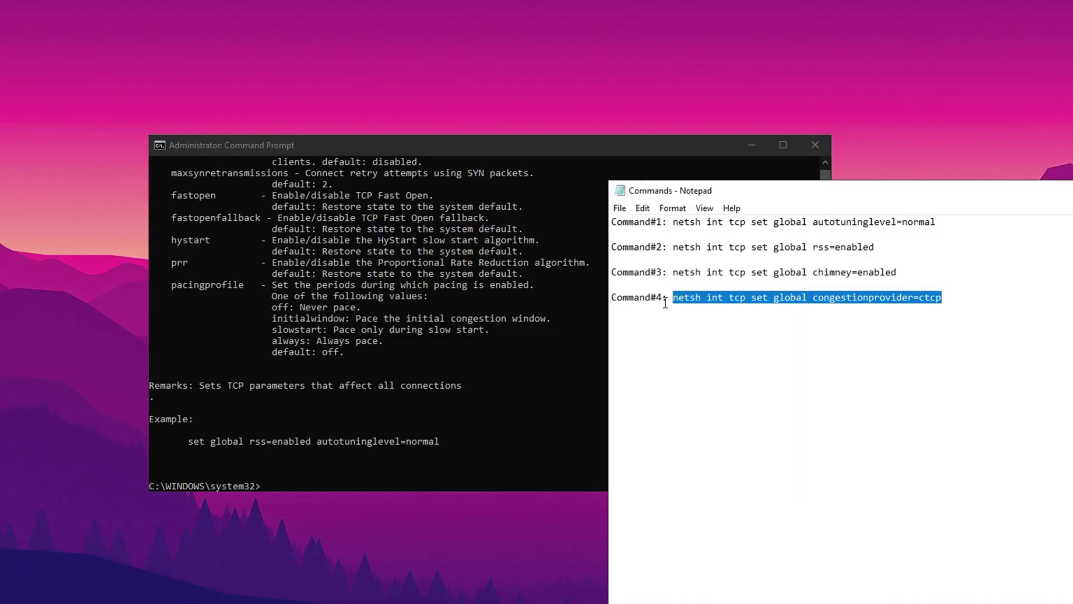
left_click(341, 480)
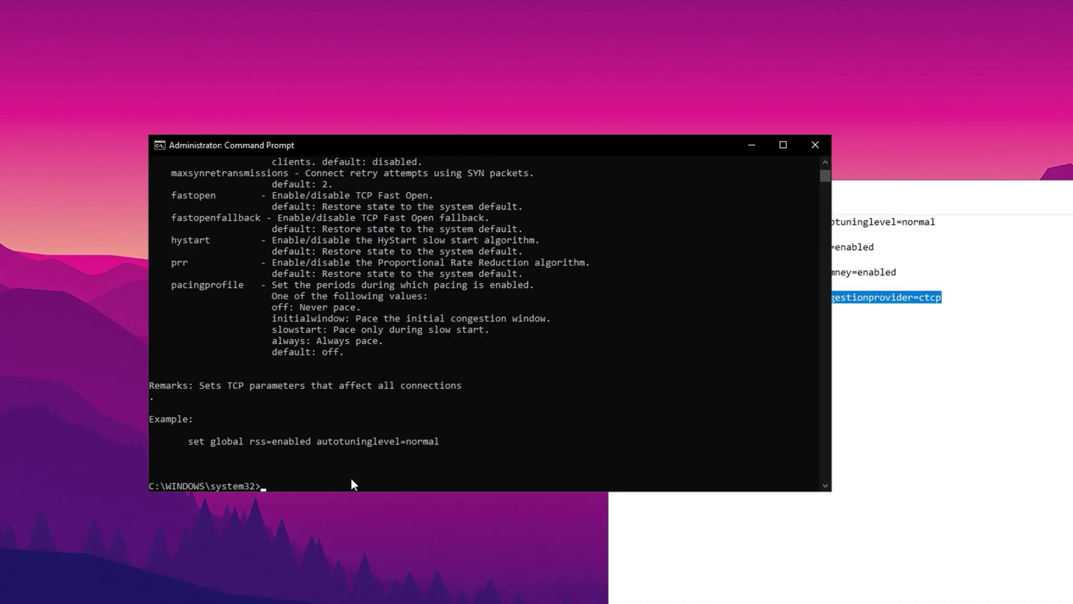
type("netsh int tcp set global congestionprovider=ctcp")
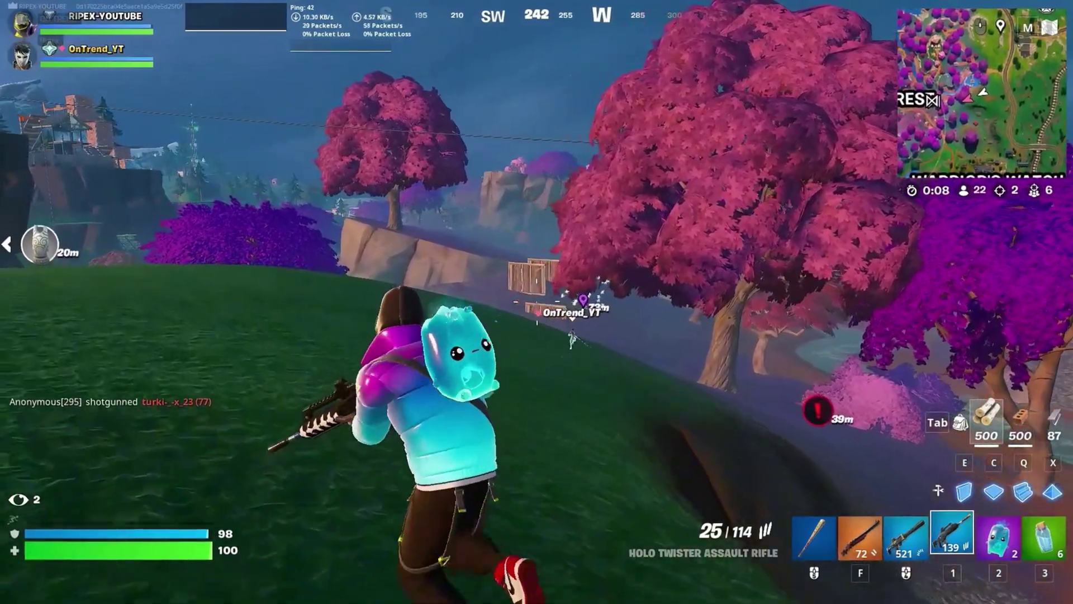
Bring up the network connection's tray menu with Open Network & Internet settings
key("w")
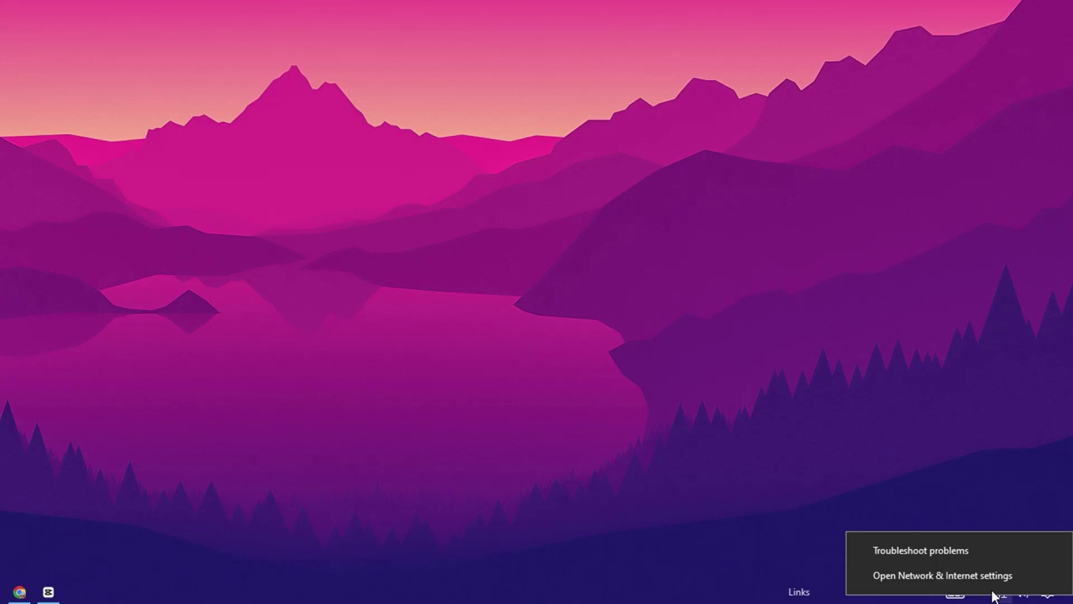
Go from Network & Internet settings to Network Connections and select the Ethernet adapter
left_click(972, 576)
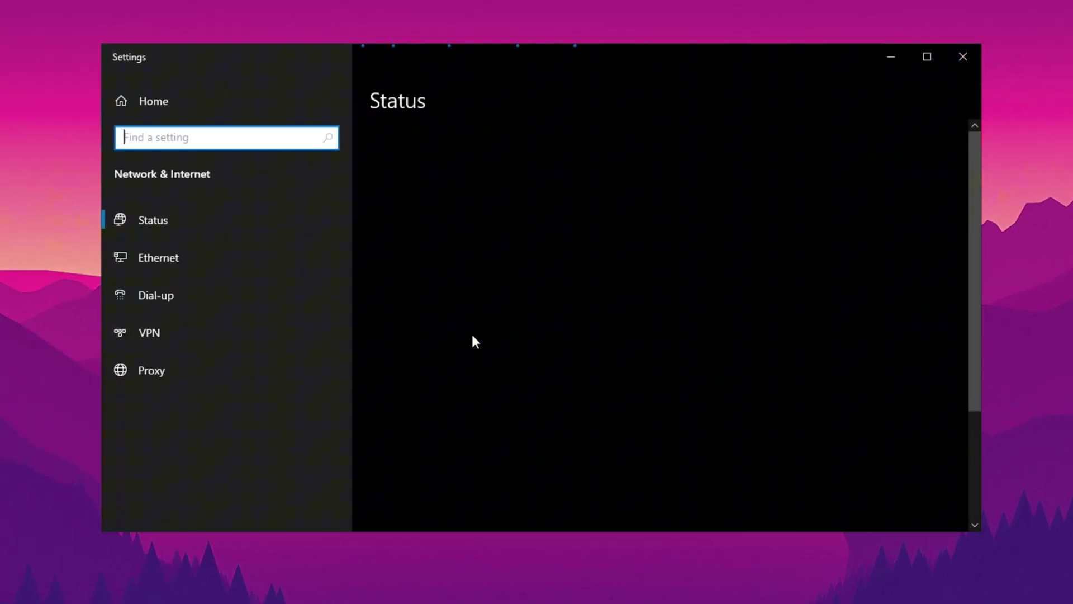
scroll(462, 425, "down", 2)
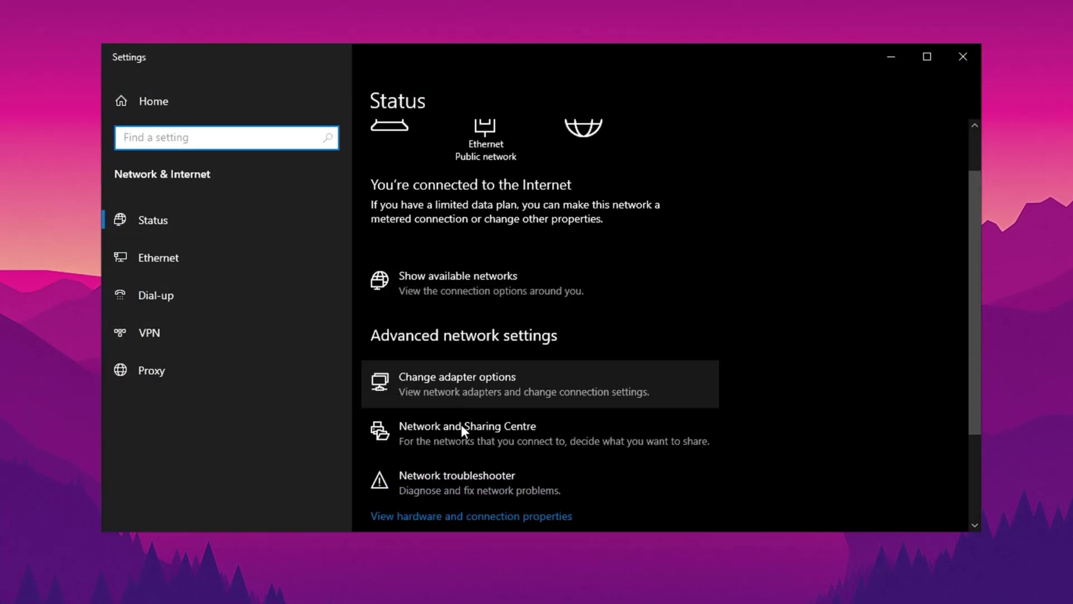
left_click(485, 393)
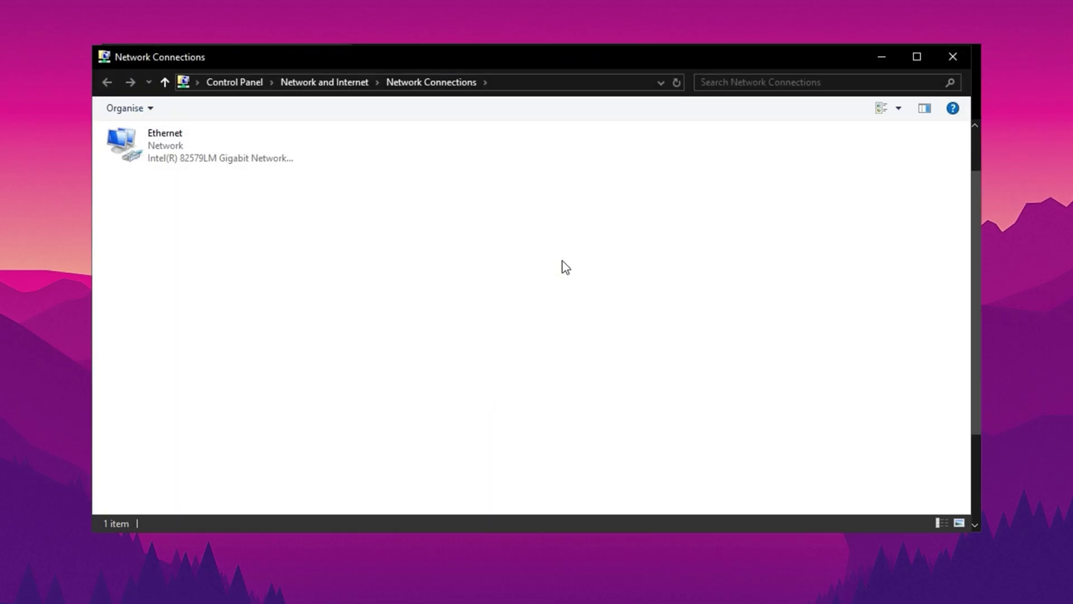
left_click(206, 164)
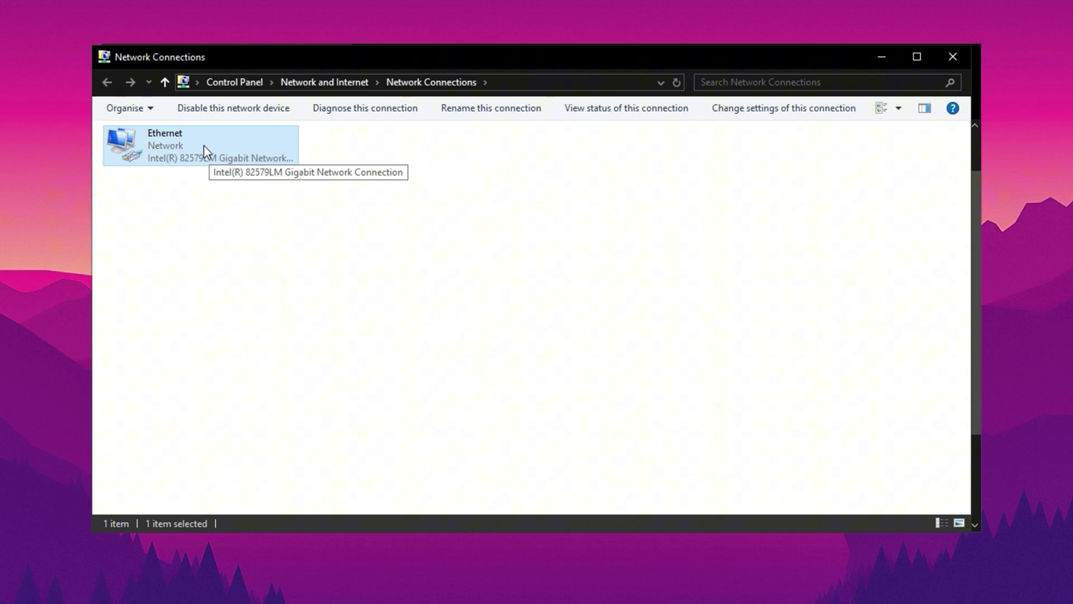
In Ethernet Properties, untick Reliable Multicast Protocol, Microsoft LLDP and other unneeded protocol items
right_click(203, 145)
left_click(247, 297)
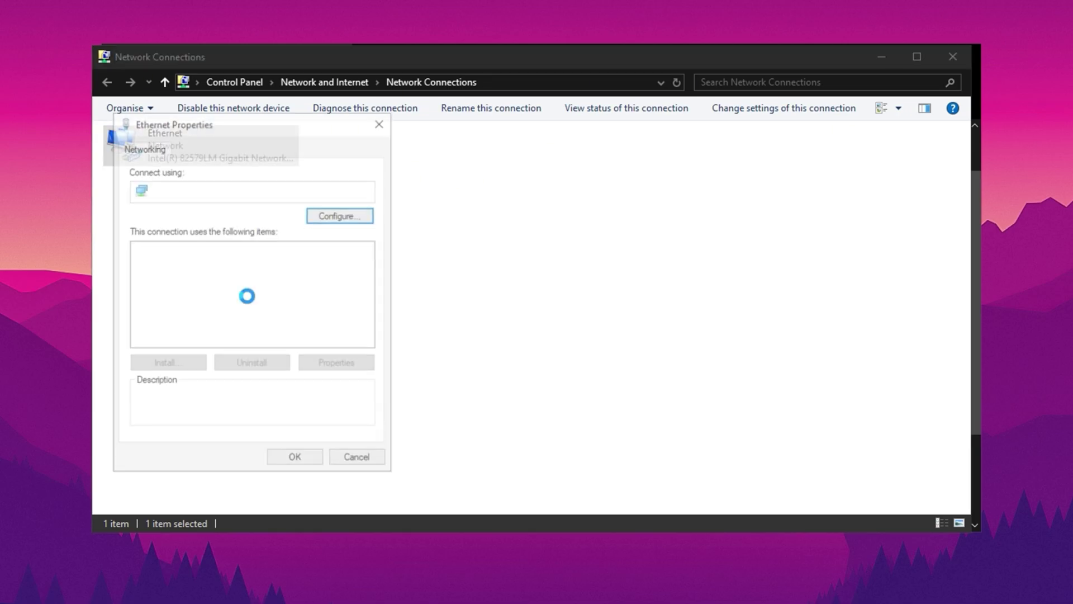
left_click(138, 287)
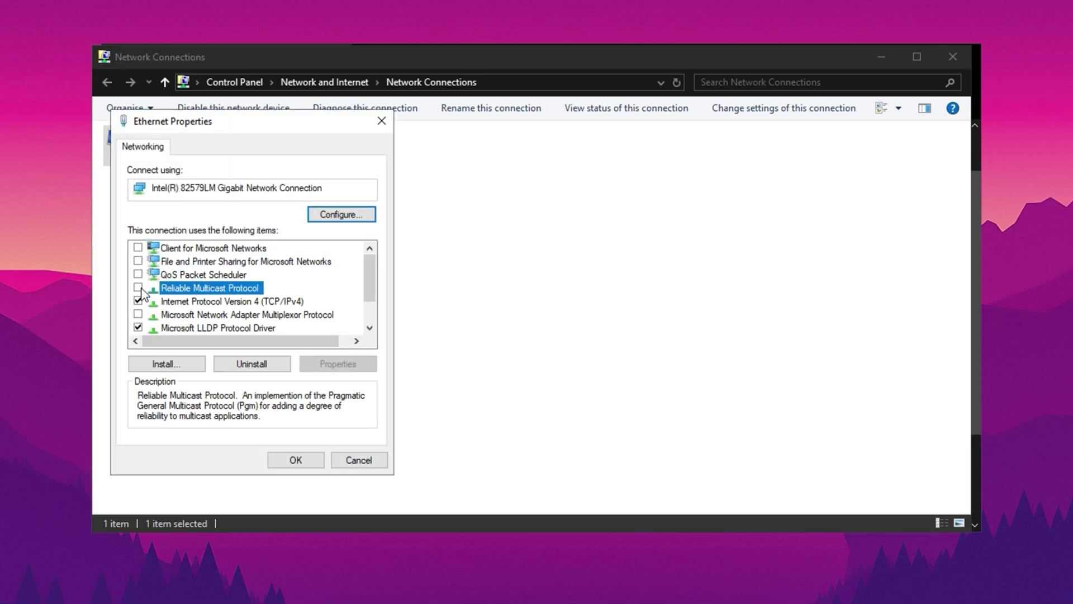
left_click(138, 248)
scroll(144, 288, "down", 1)
left_click(138, 287)
left_click(138, 301)
left_click(138, 314)
left_click(138, 328)
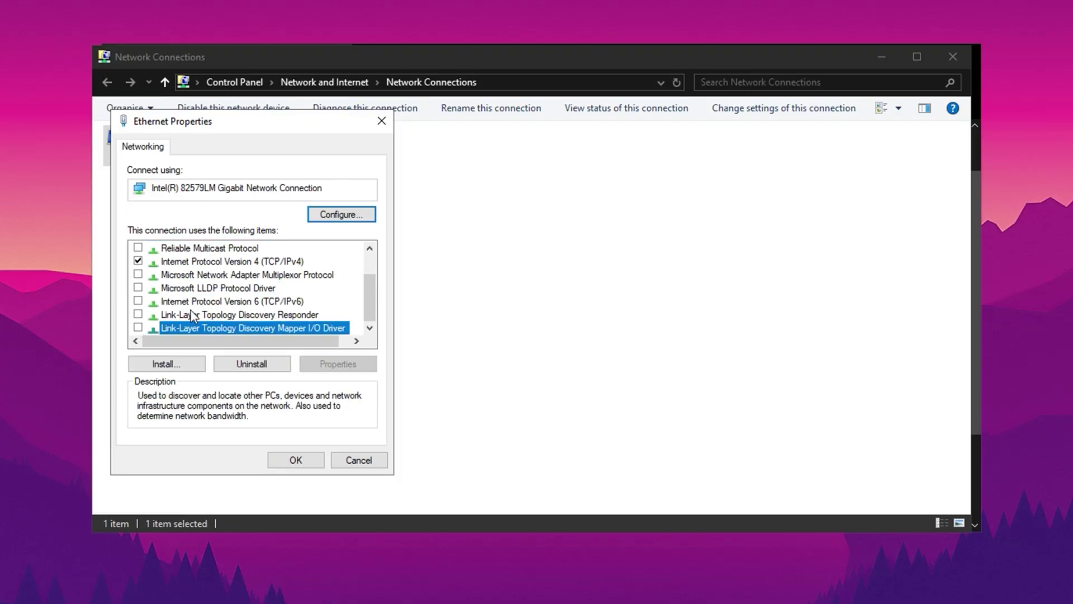
scroll(146, 328, "up", 1)
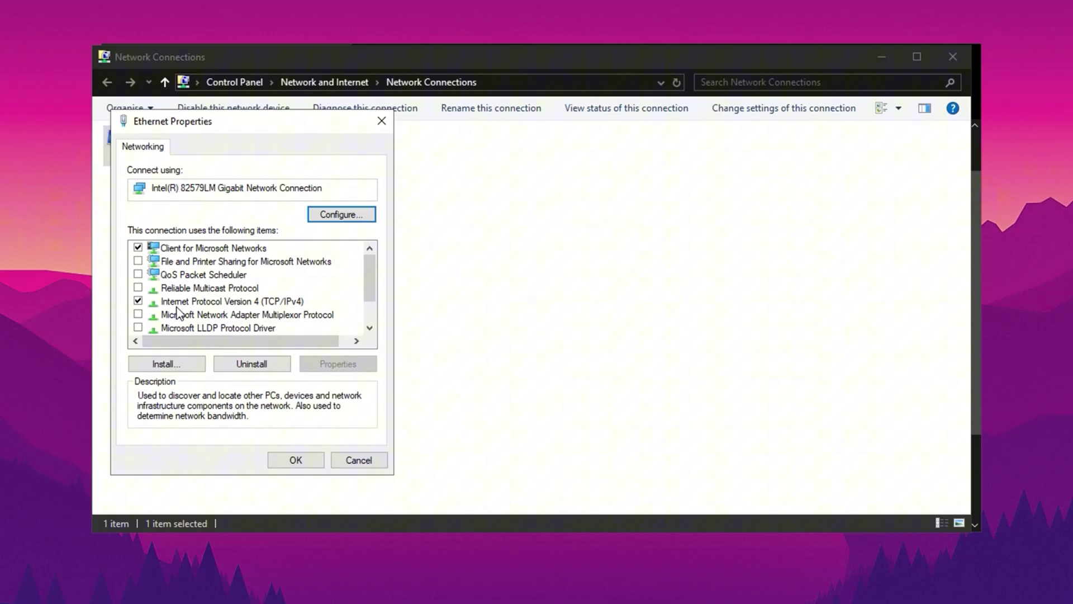
Open the TCP/IPv4 properties and choose 'Use the following DNS server addresses'
left_click(212, 302)
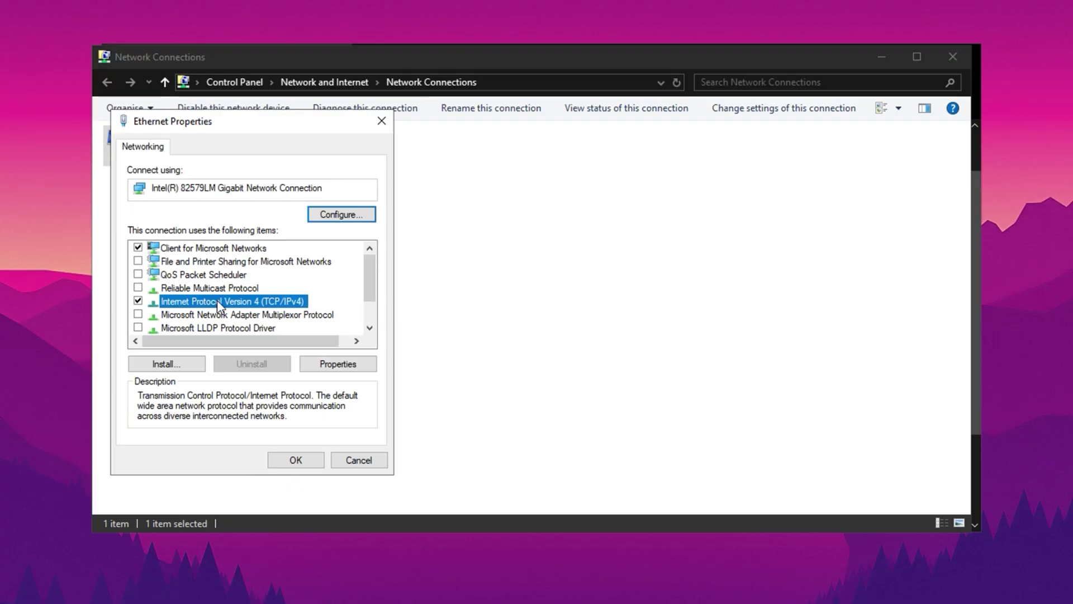
left_click(318, 366)
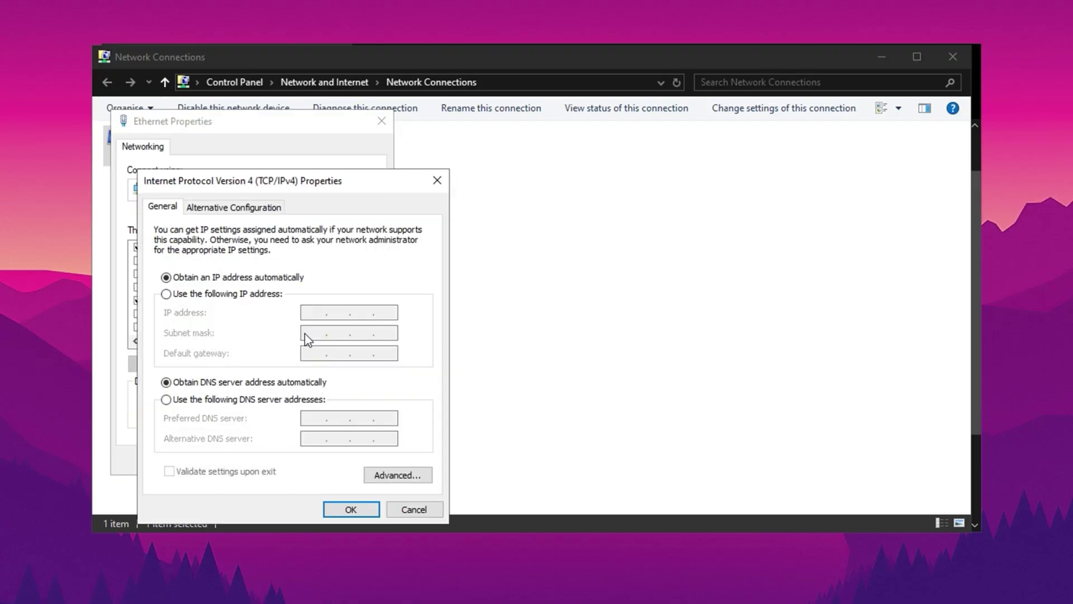
left_click(282, 400)
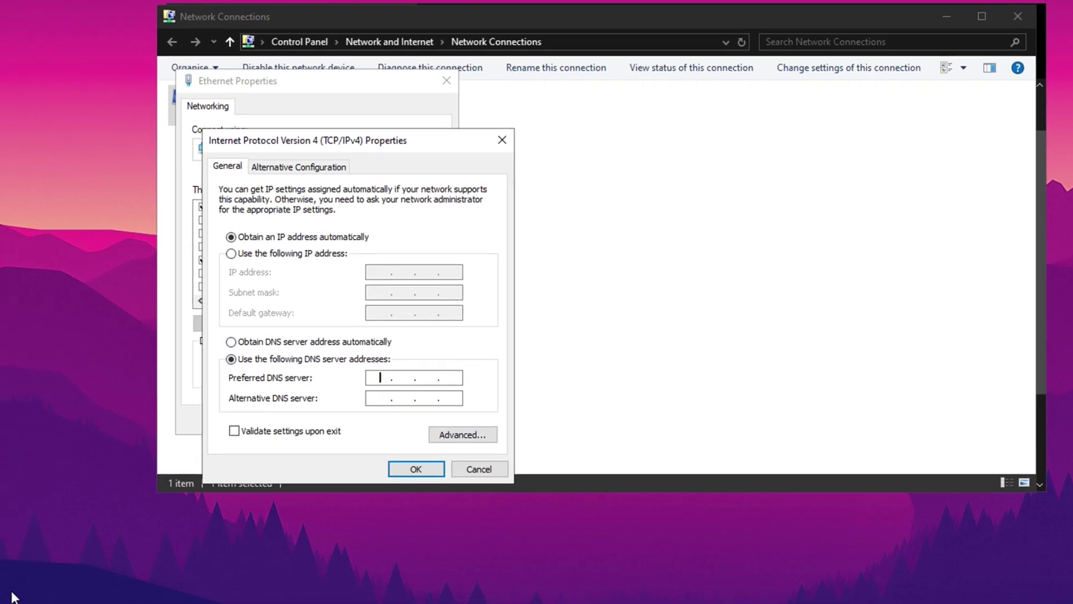
Launch Command Prompt as administrator from a 'cmd' search
left_click(125, 592)
type("cmd")
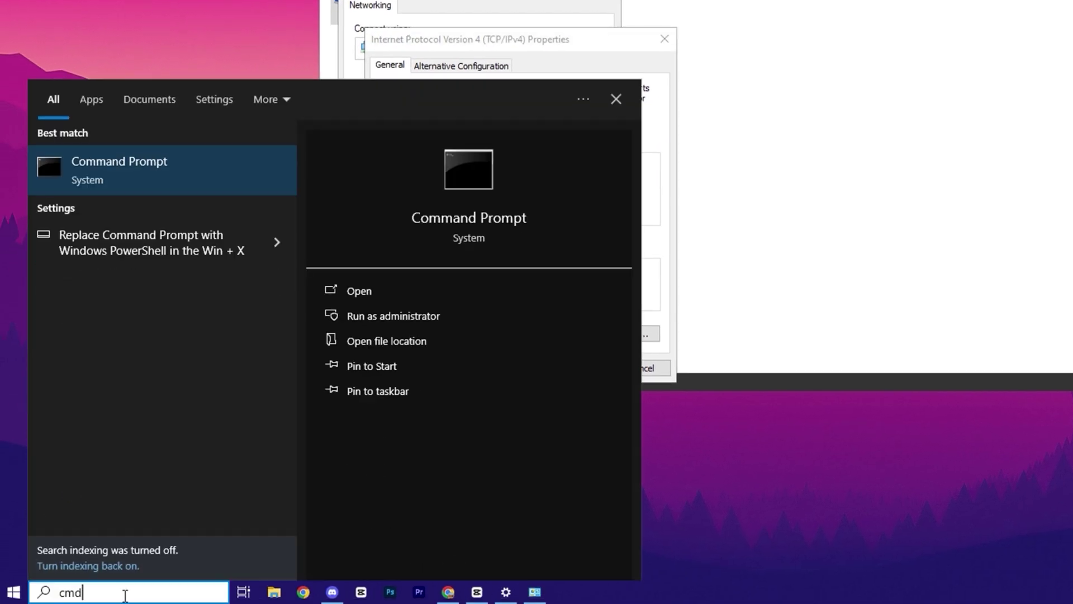
right_click(198, 147)
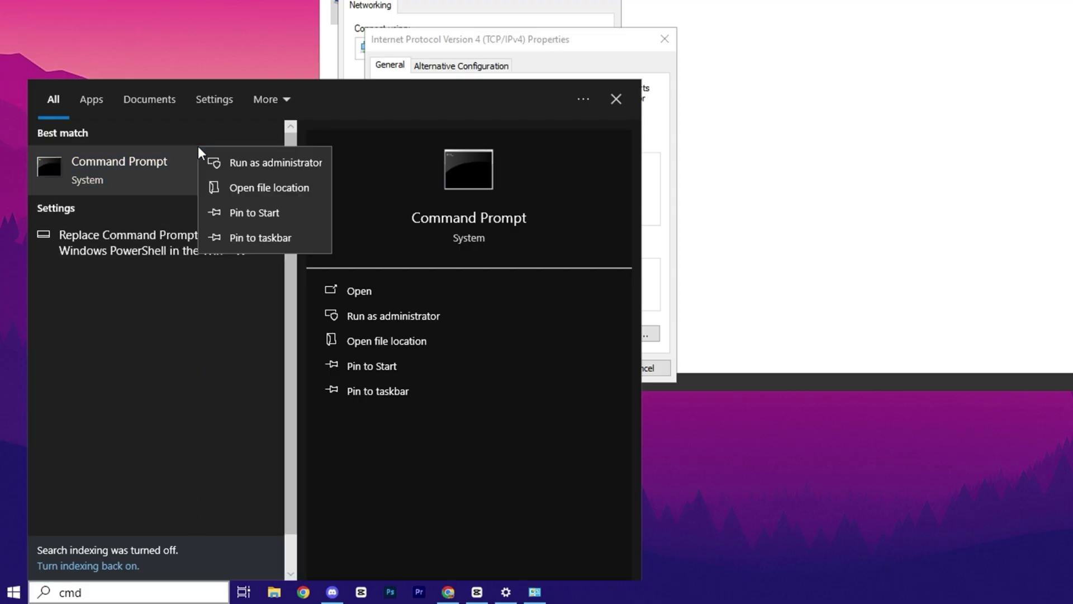
left_click(248, 162)
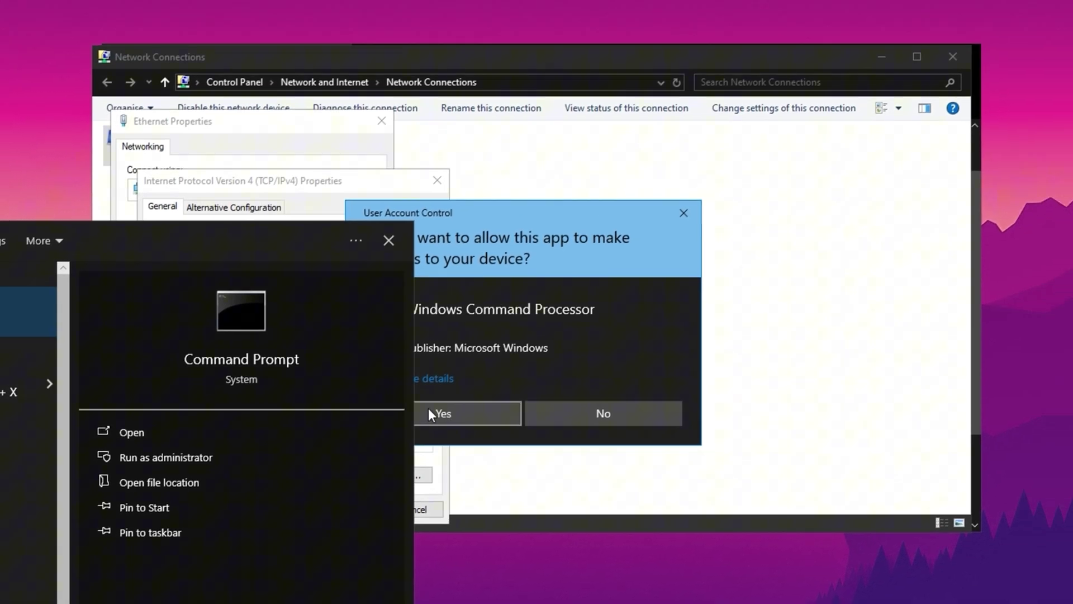
left_click(443, 413)
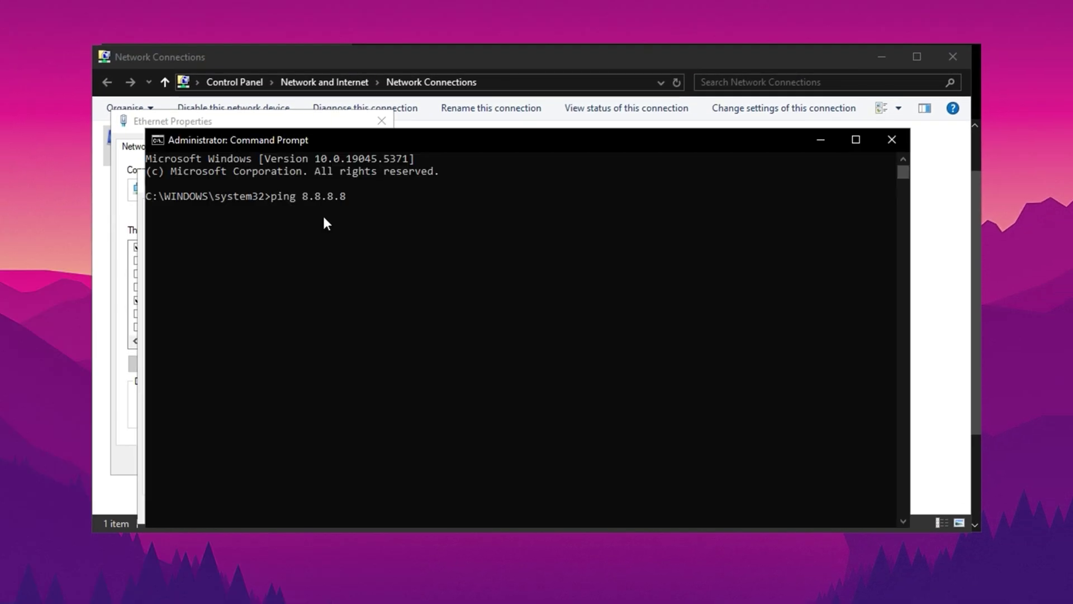
Ping 8.8.8.8 and 1.1.1.1, then enter 1.1.1.1 as the Preferred DNS server
key("Return")
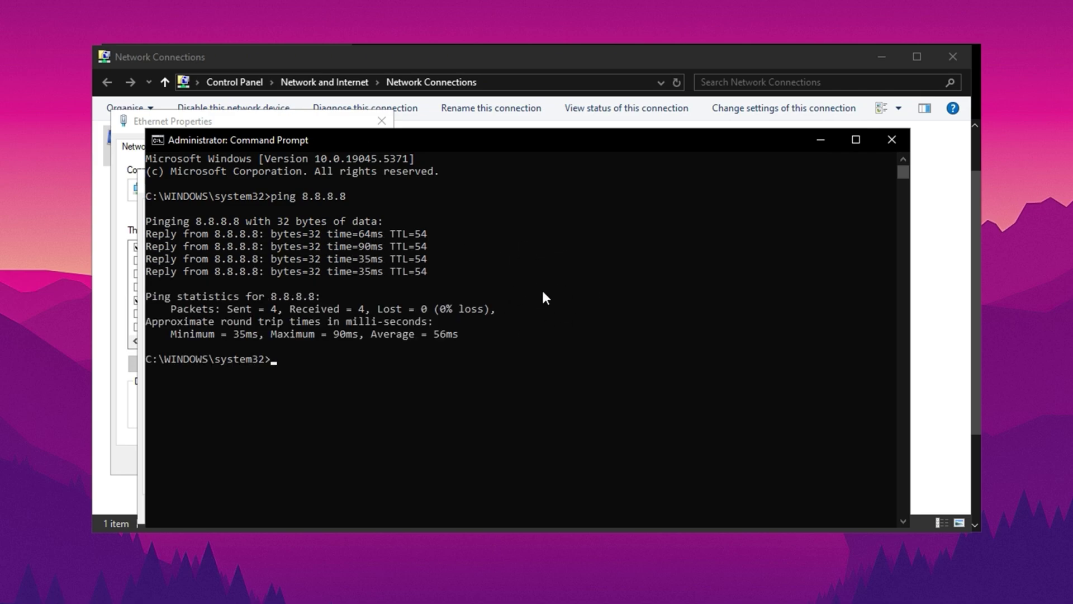
type("ping")
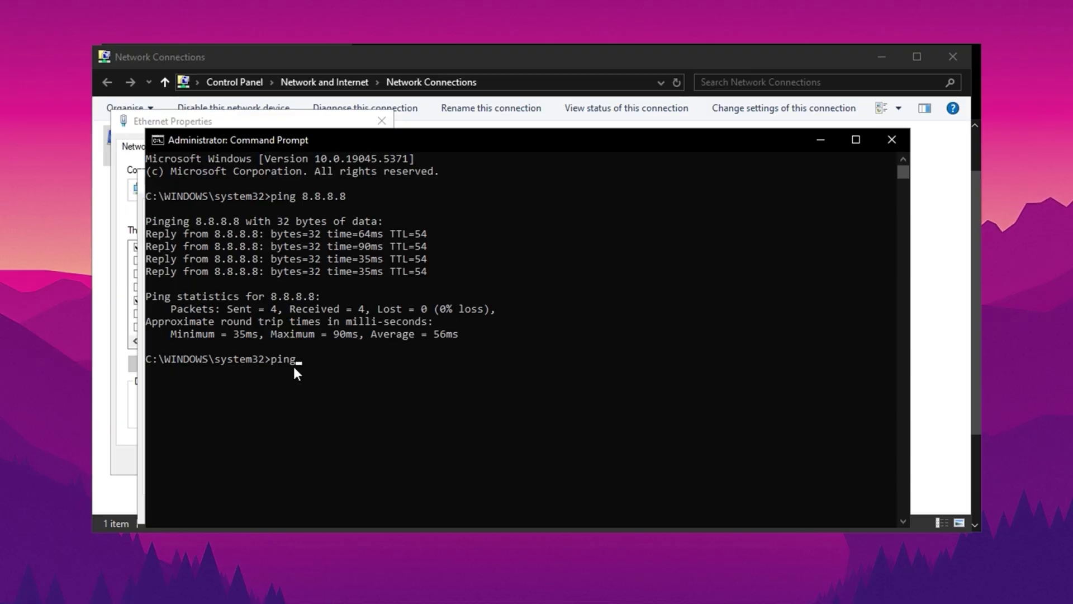
type(" 1.1.1.1")
key("Return")
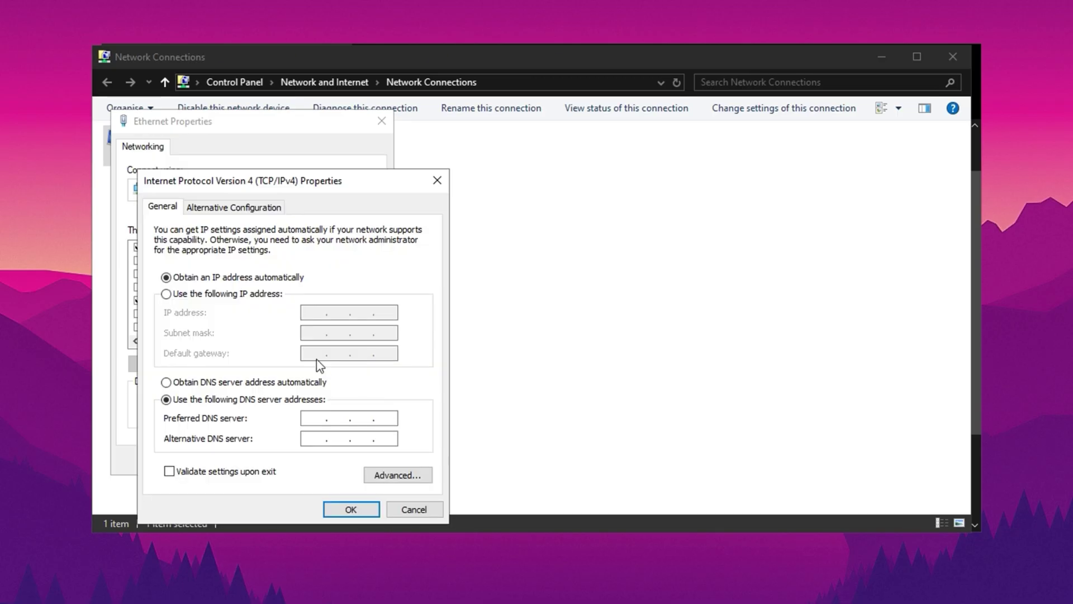
type("1.1.1.1")
Change the preferred DNS to 8.8.8.8, close IPv4 properties, and open the adapter's configuration
key("BackSpace")
key("BackSpace")
key("BackSpace")
key("BackSpace")
key("BackSpace")
key("BackSpace")
key("BackSpace")
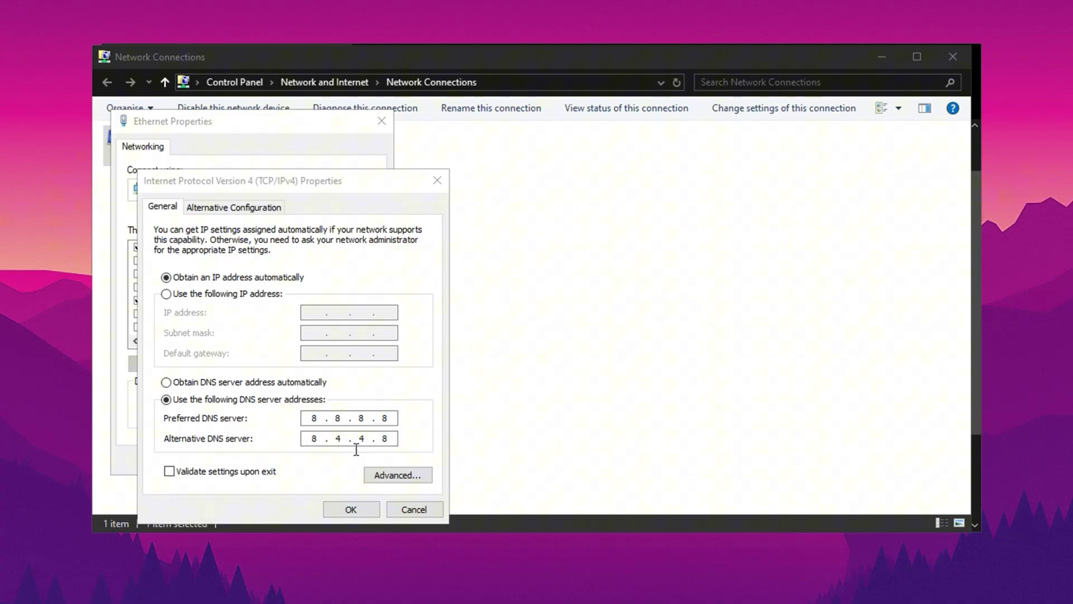
left_click(350, 509)
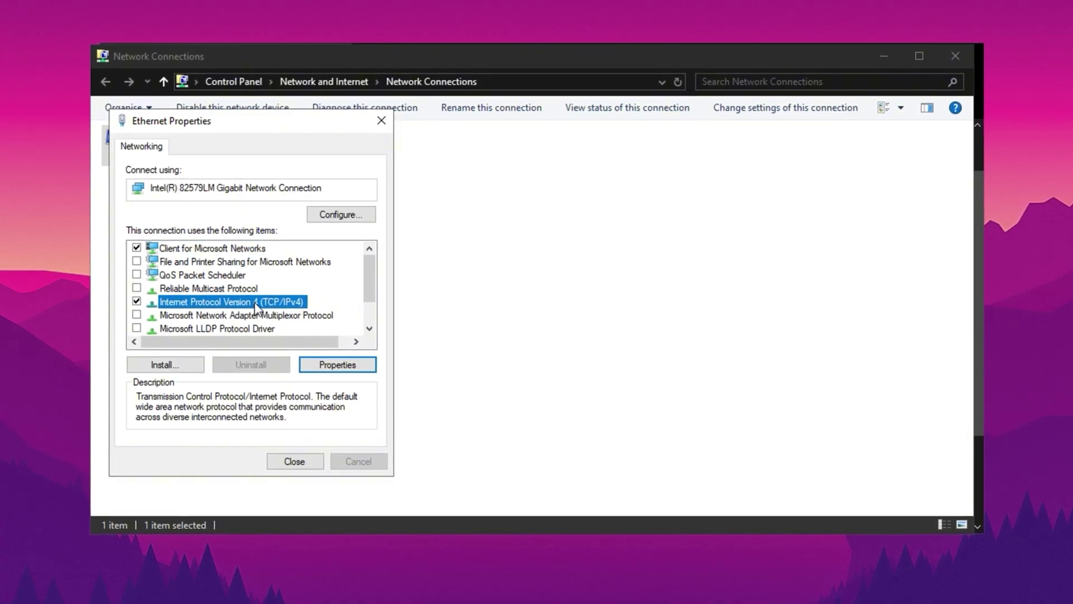
left_click(340, 217)
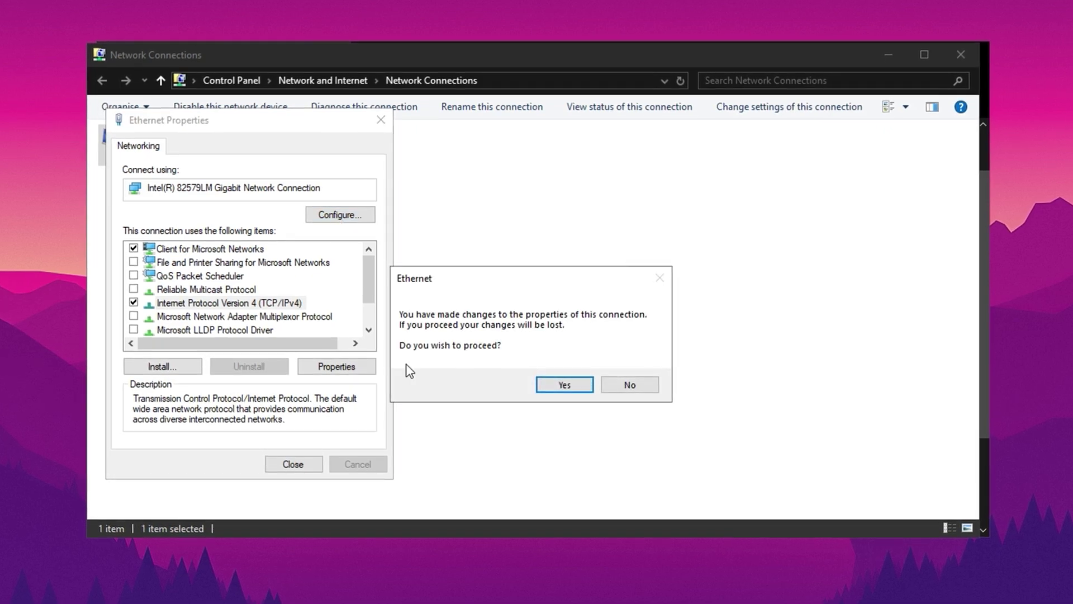
left_click(550, 386)
Untick 'Allow the computer to turn off this device' under Power Management, then view Advanced properties
left_click(424, 136)
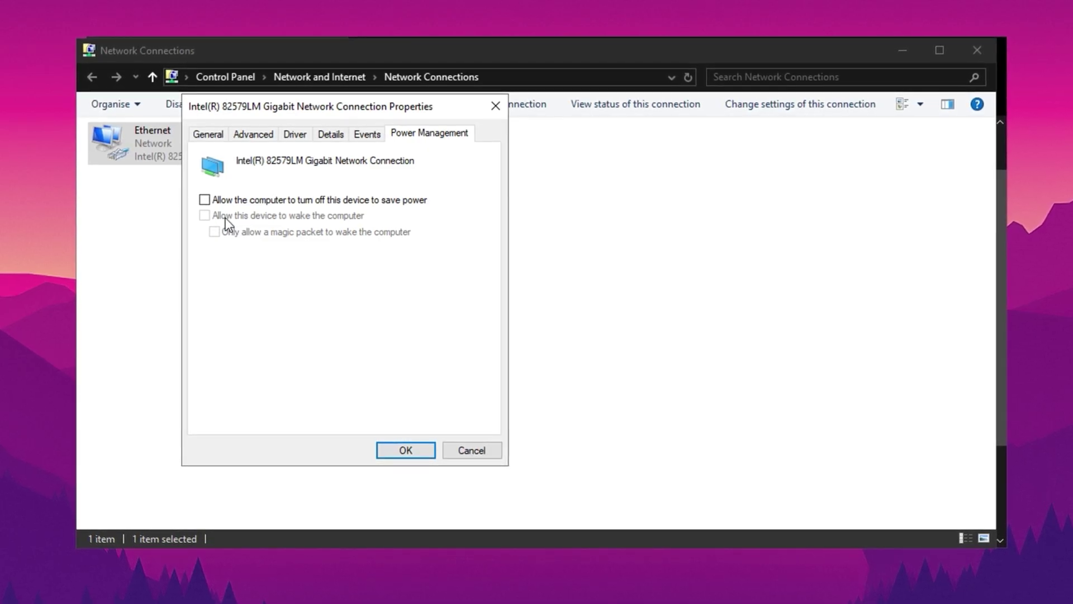
left_click(249, 134)
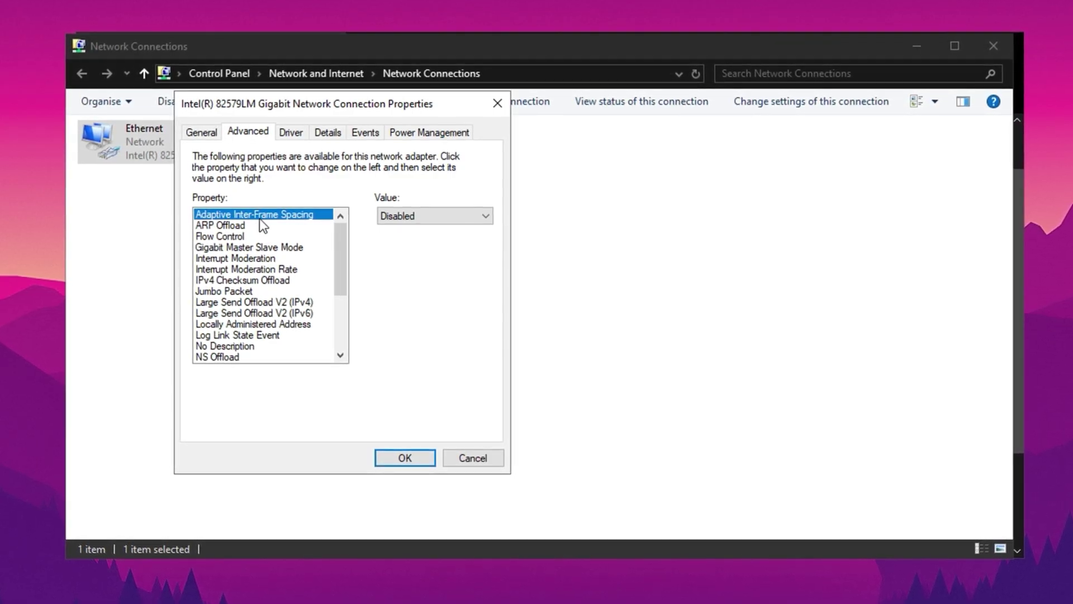
left_click(238, 225)
left_click(232, 235)
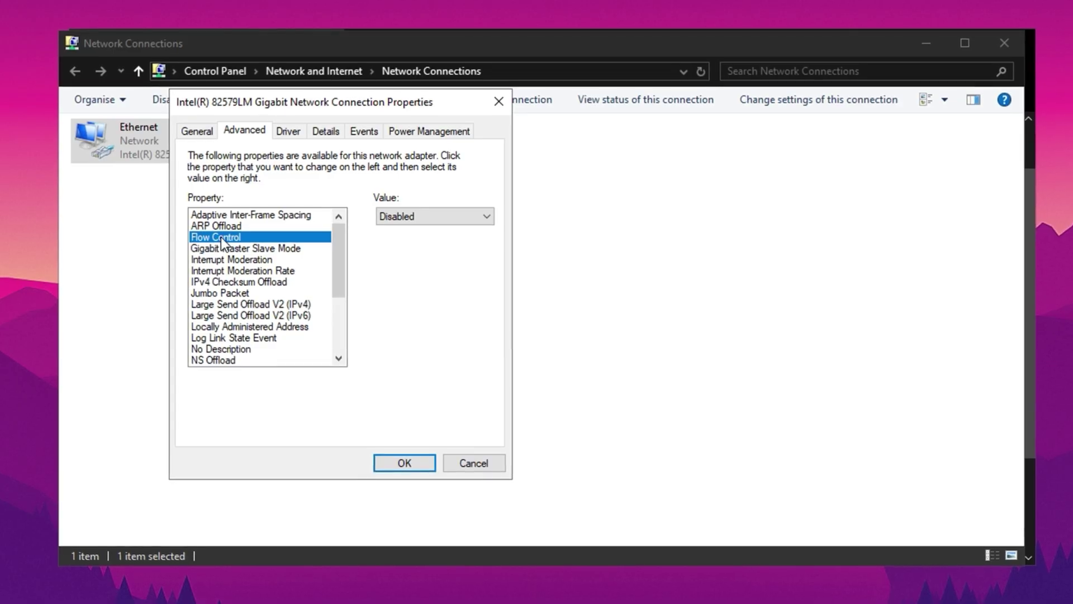
left_click(220, 259)
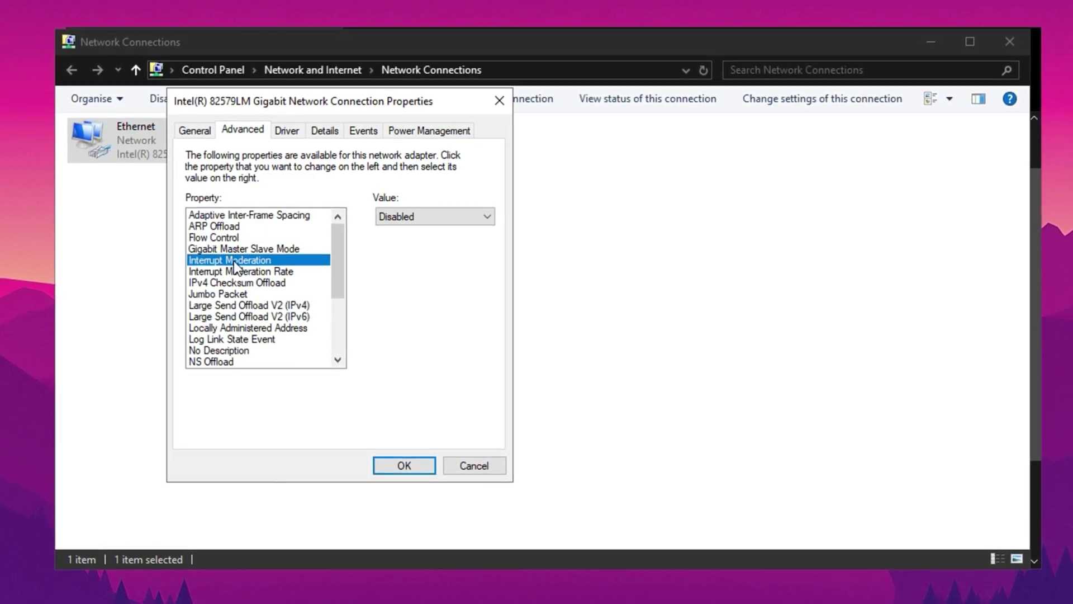
left_click(223, 272)
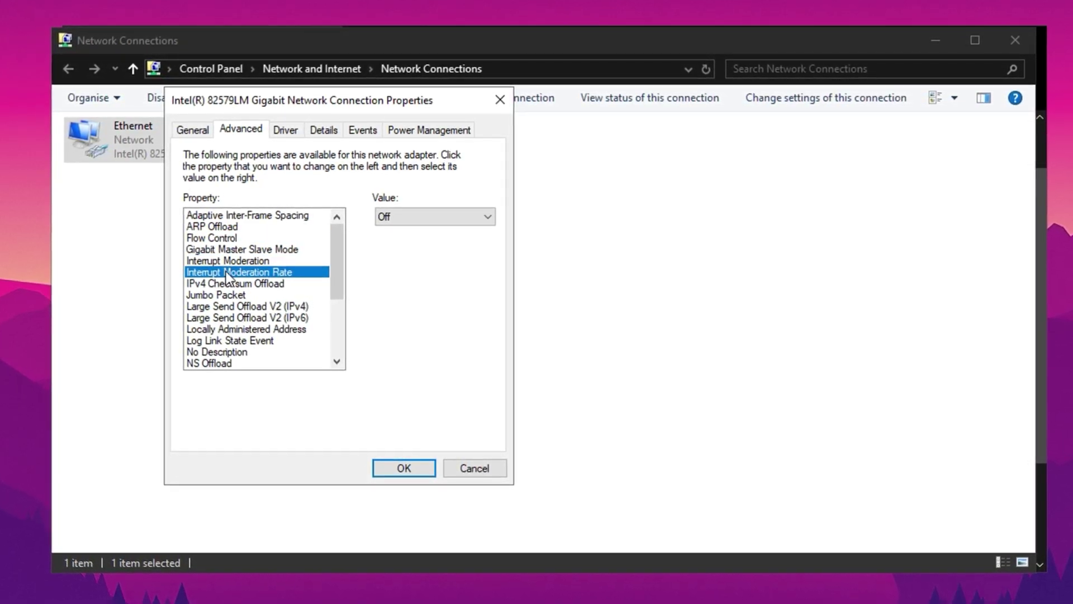
left_click(219, 284)
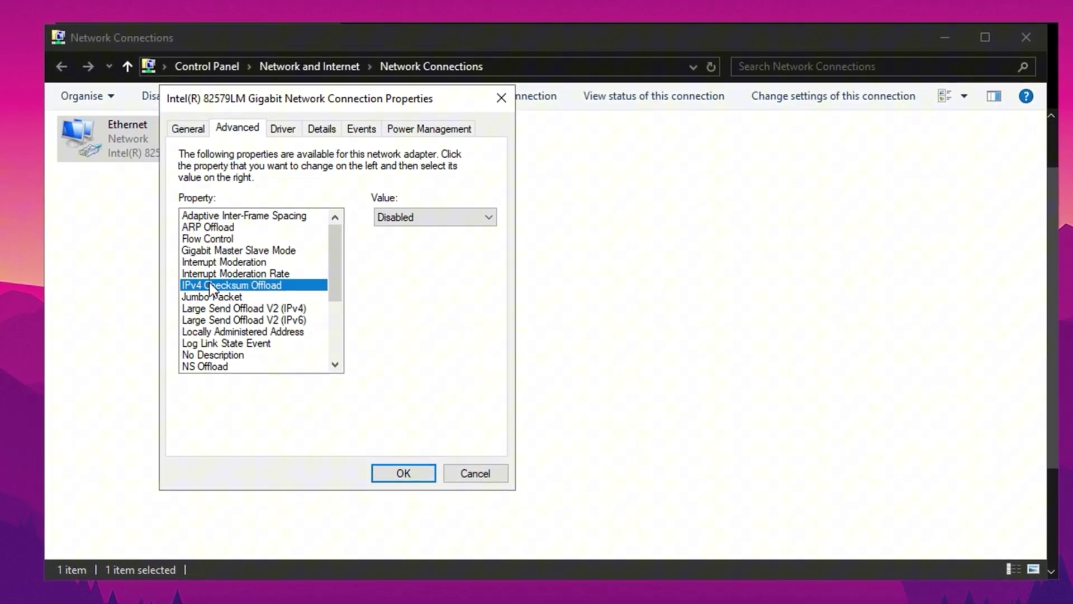
left_click(211, 298)
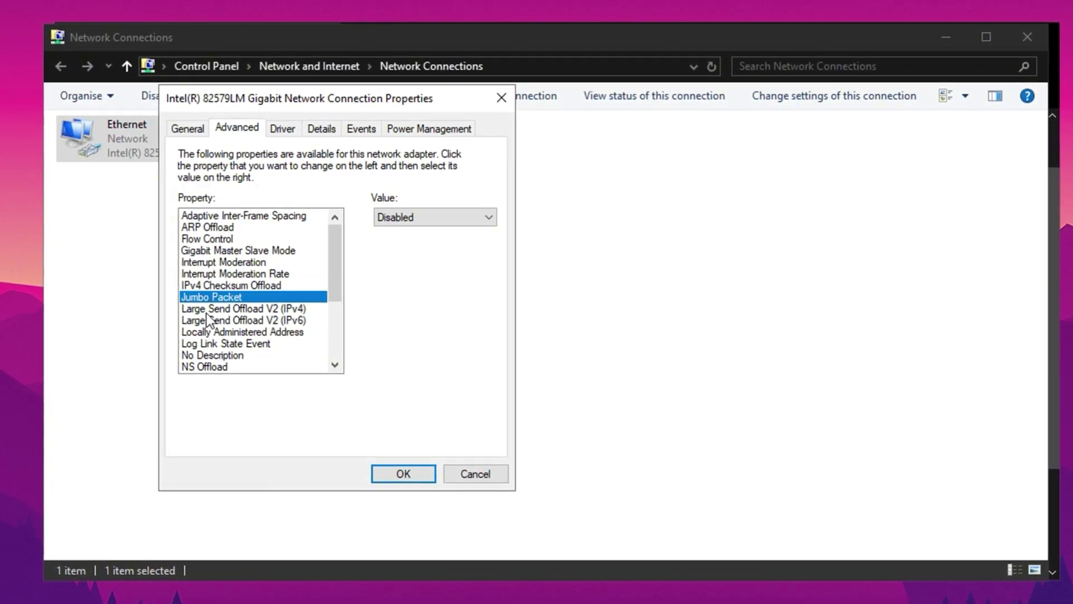
left_click(216, 309)
left_click(213, 323)
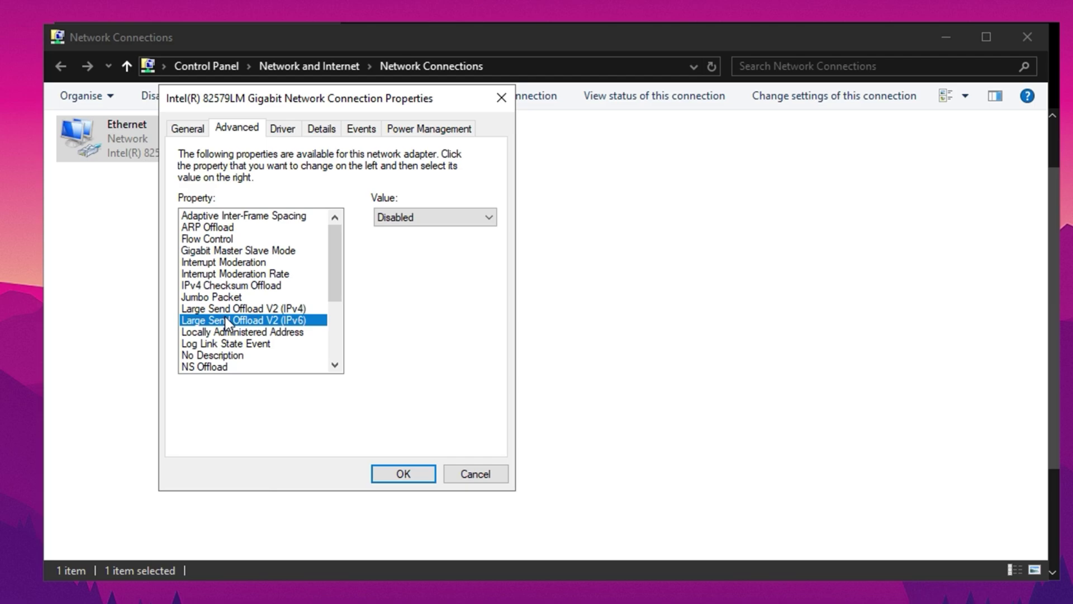
left_click(223, 332)
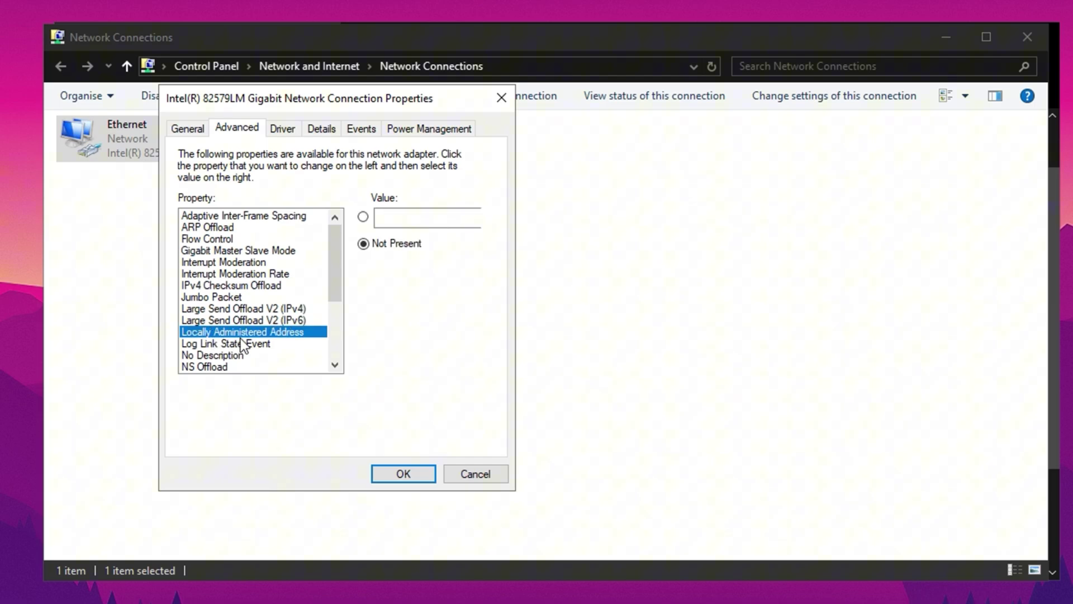
scroll(243, 344, "down", 2)
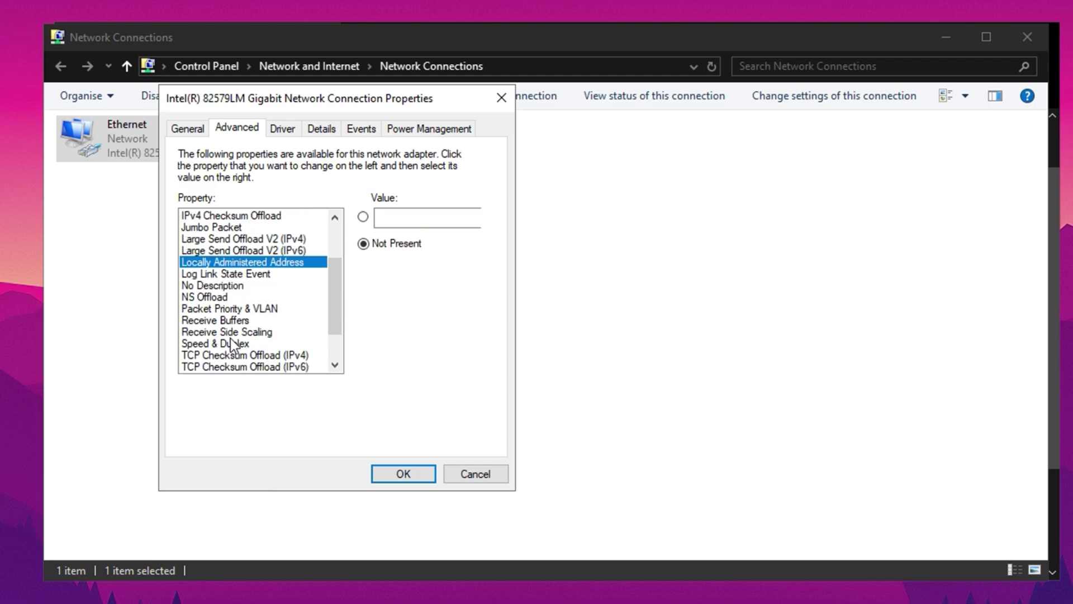
left_click(228, 276)
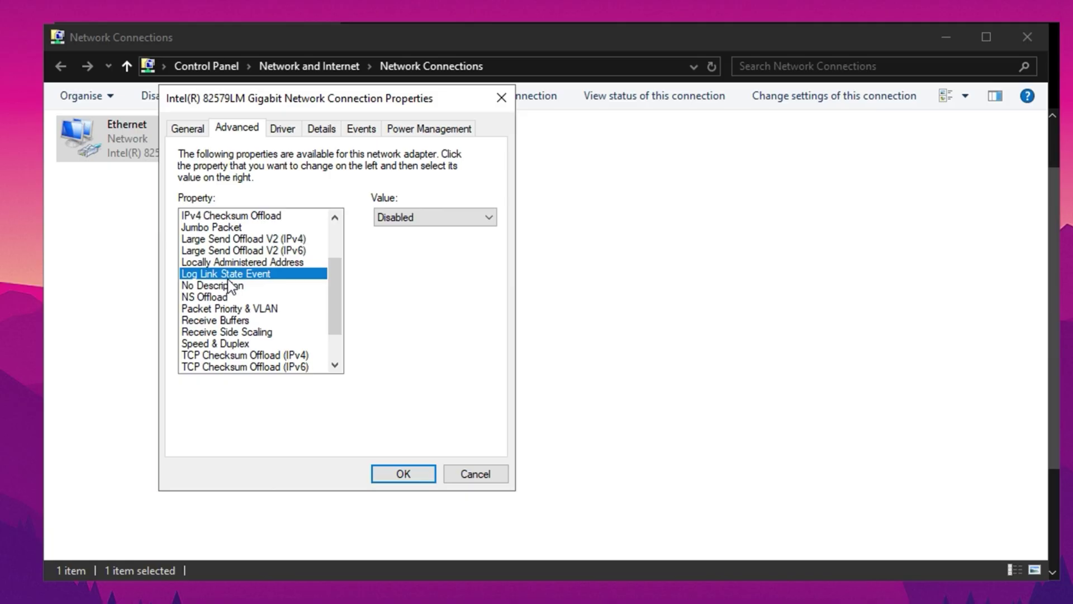
left_click(219, 306)
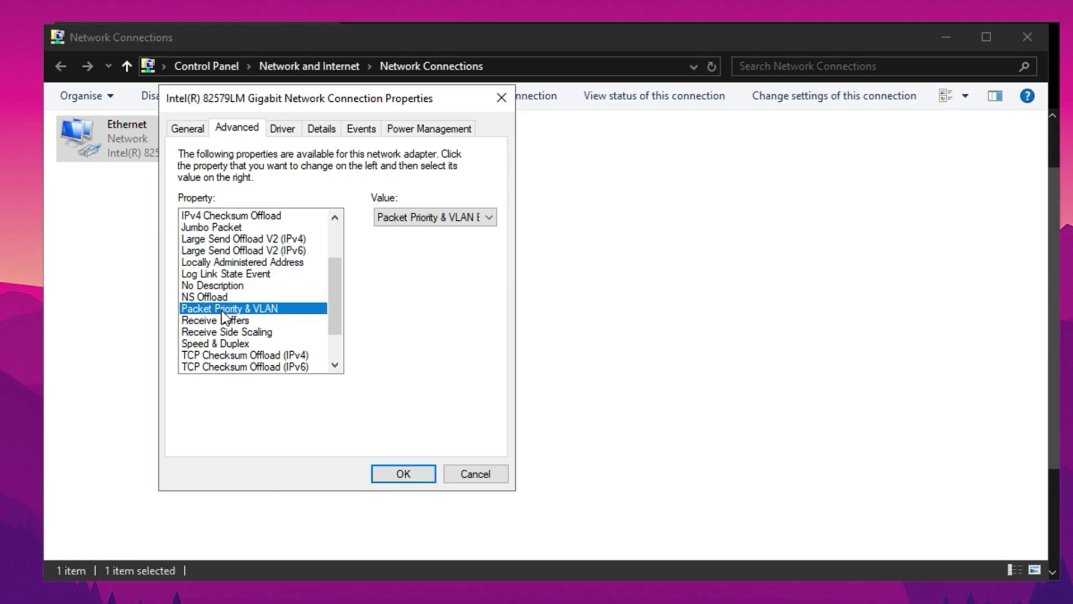
left_click(218, 320)
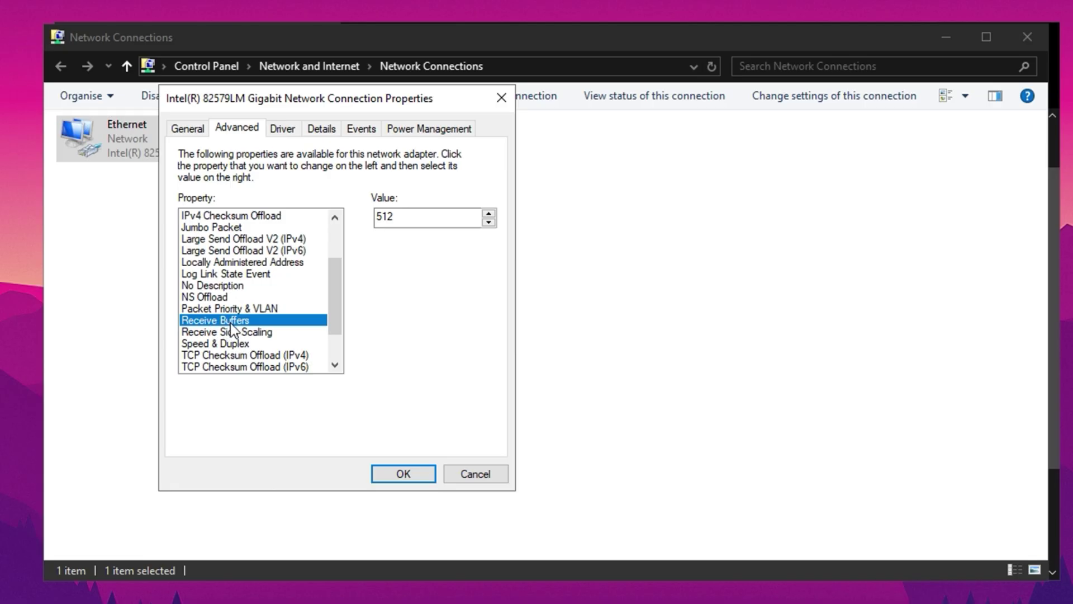
left_click(232, 332)
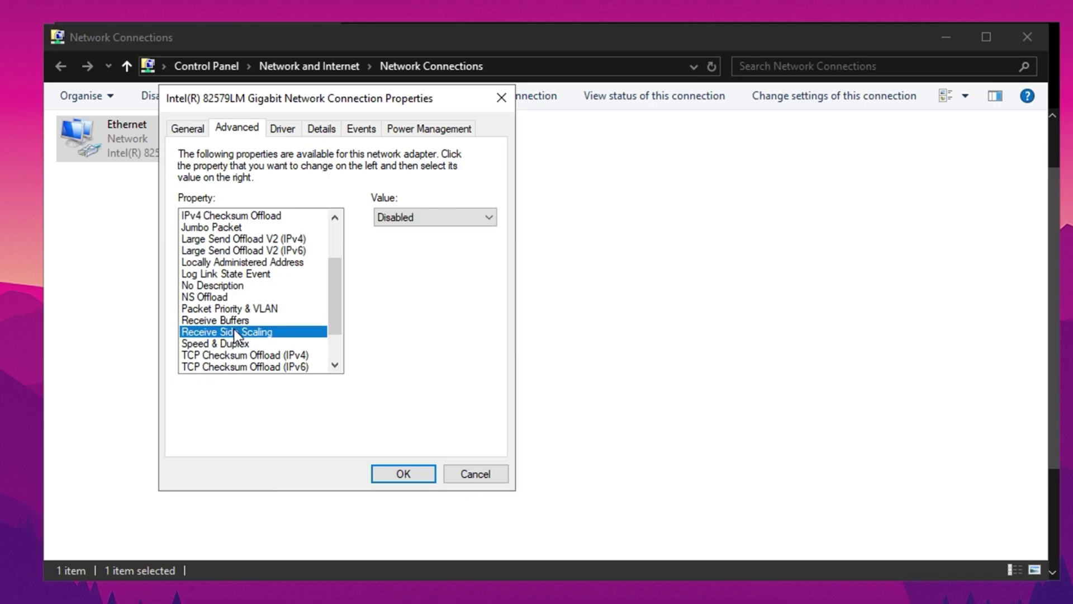
scroll(212, 304, "down", 2)
left_click(212, 300)
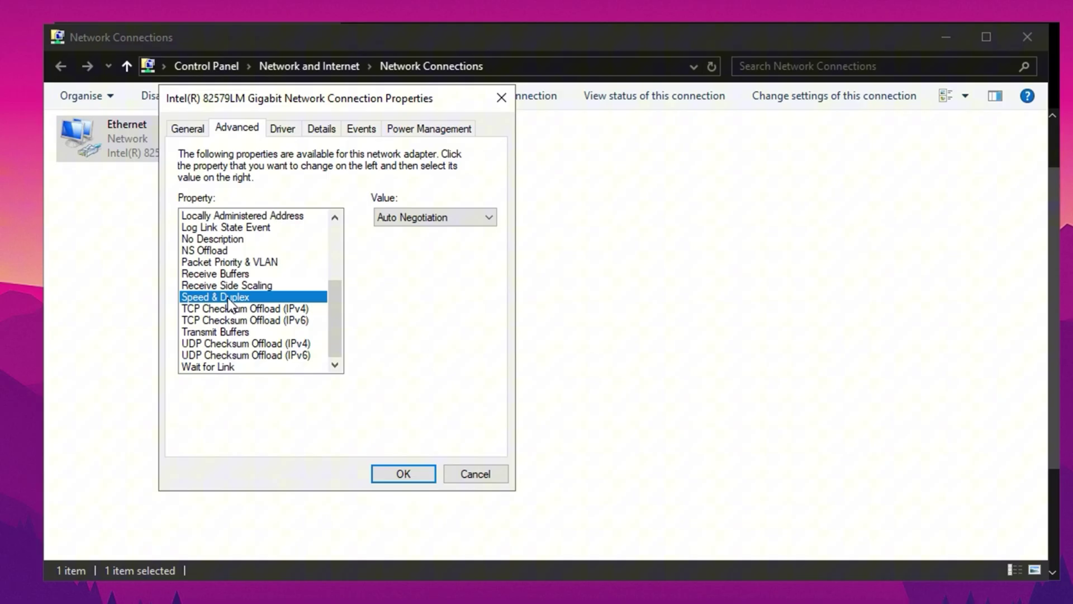
left_click(222, 310)
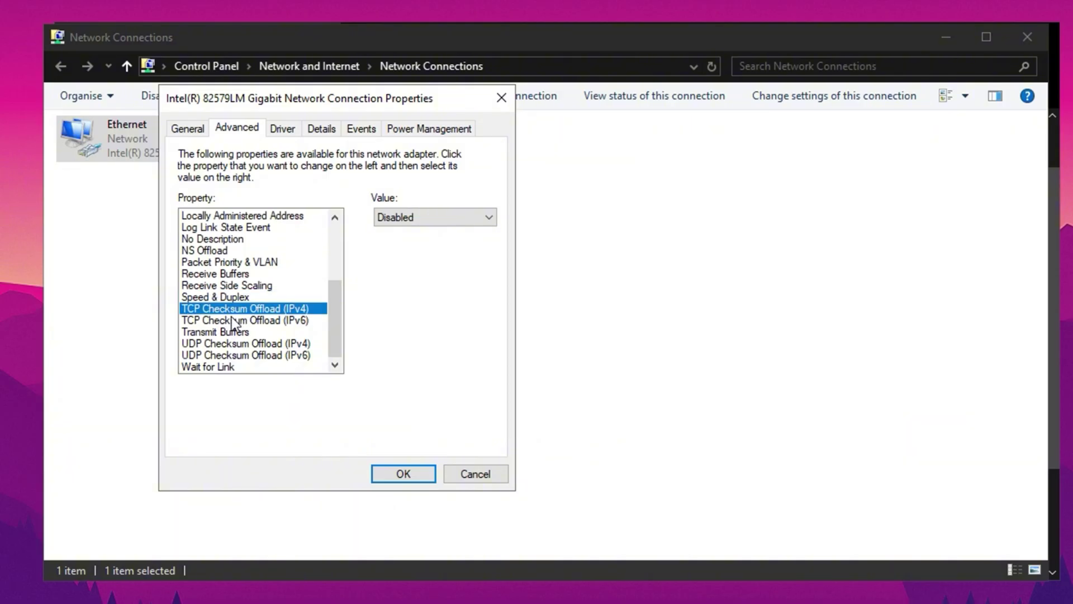
left_click(223, 320)
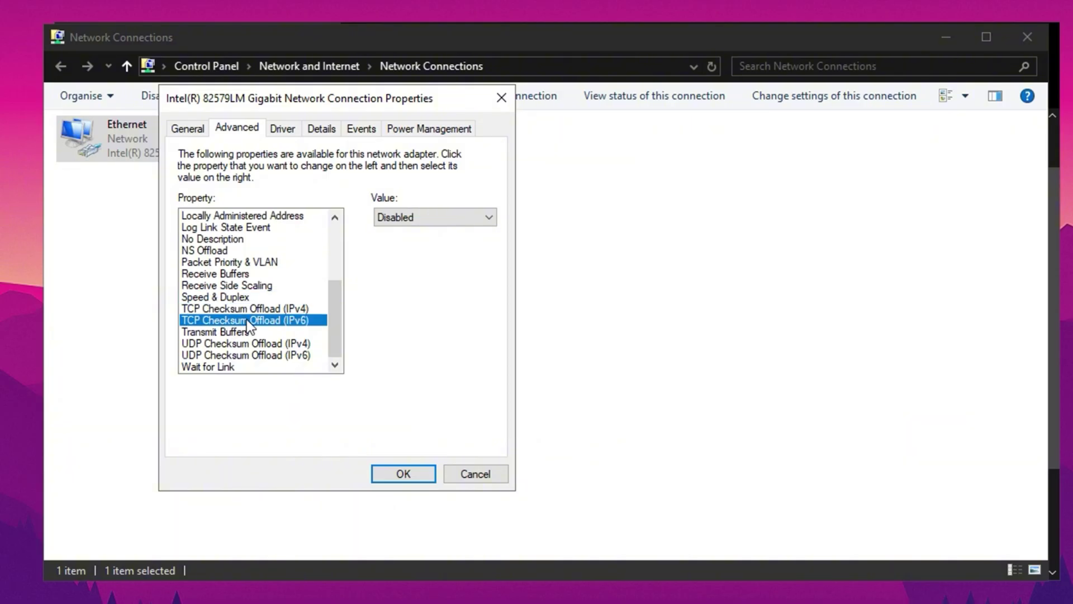
left_click(218, 334)
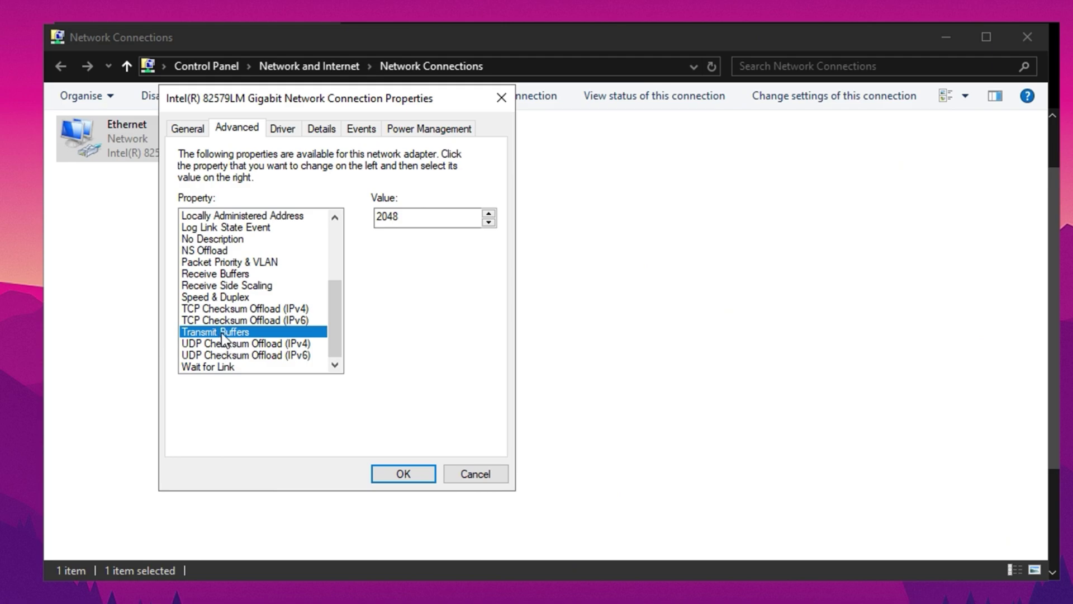
left_click(225, 343)
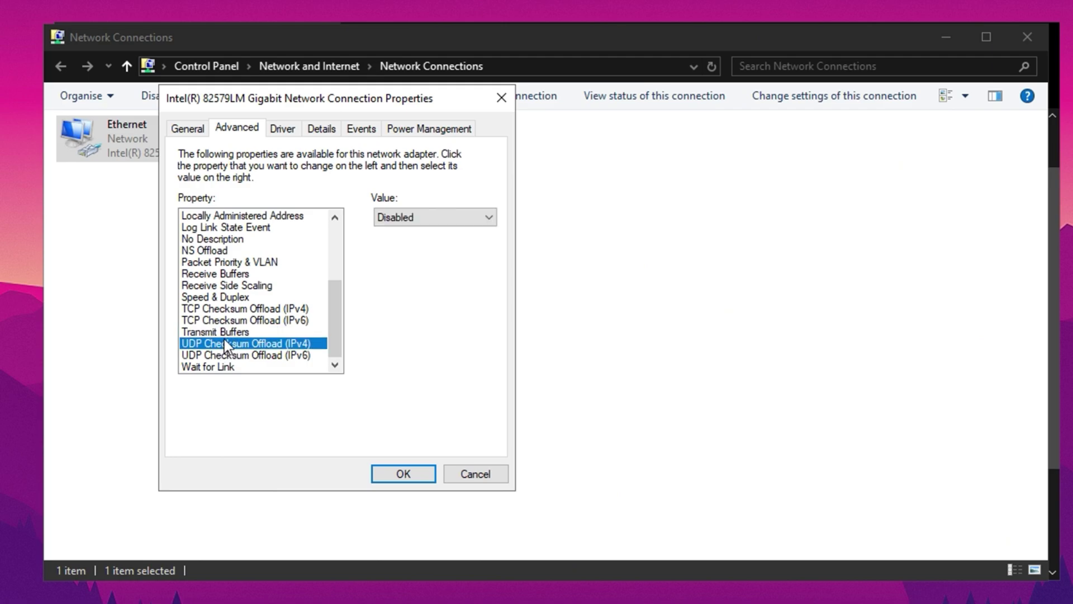
left_click(218, 354)
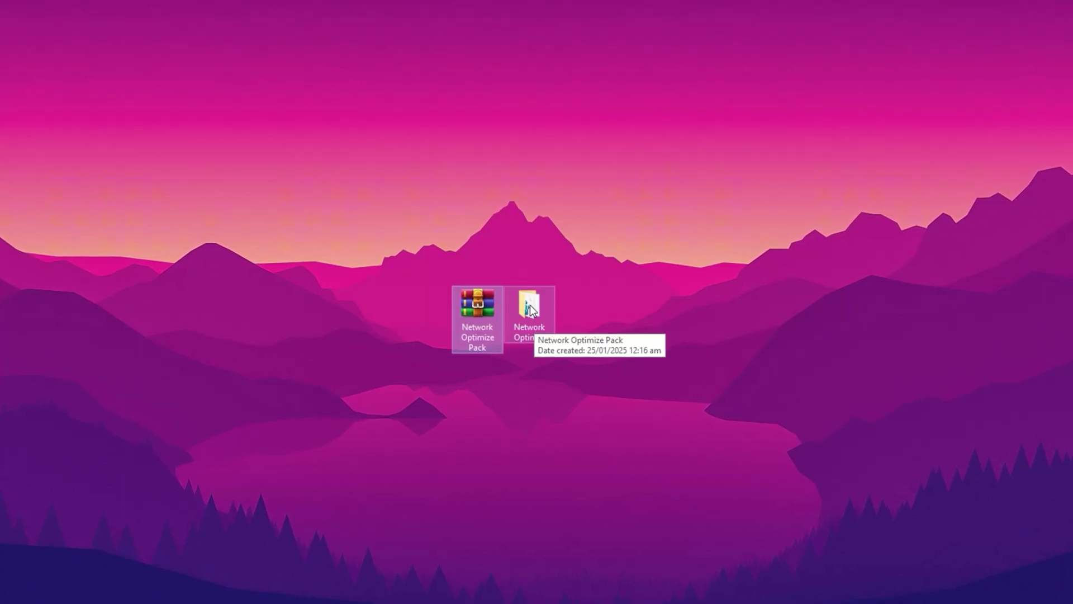
Merge Disable Network Throttling.reg from the Network Optimize Pack folder into the registry
double_click(530, 305)
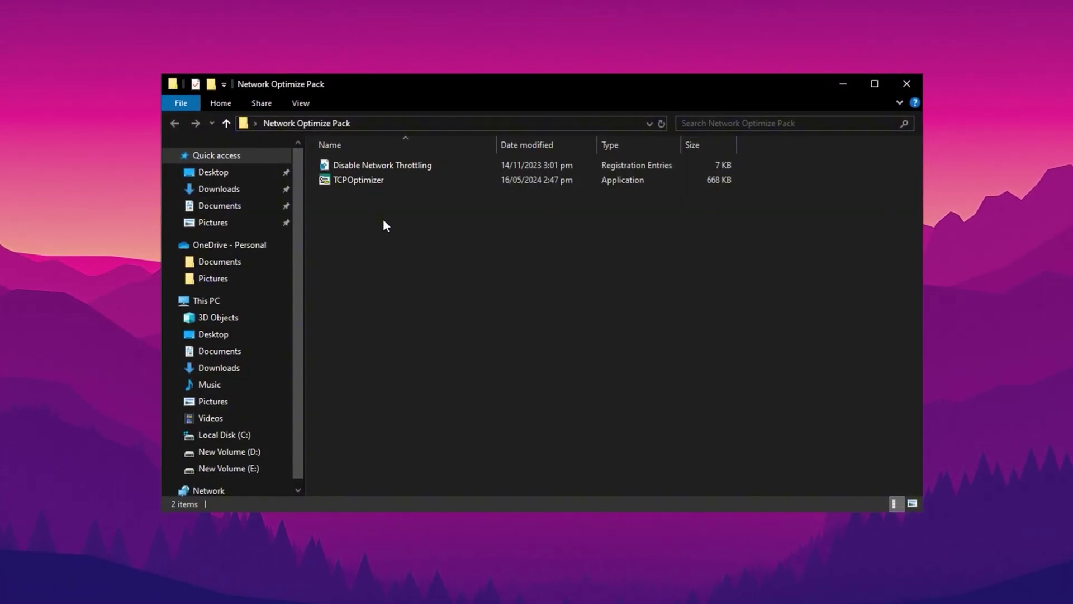
left_click(400, 166)
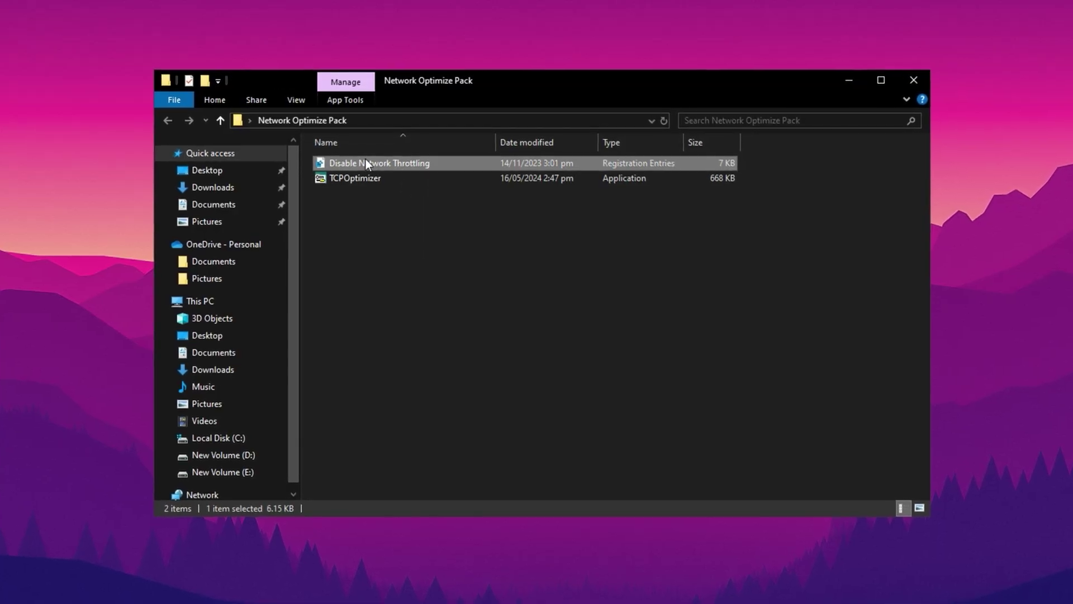
double_click(377, 165)
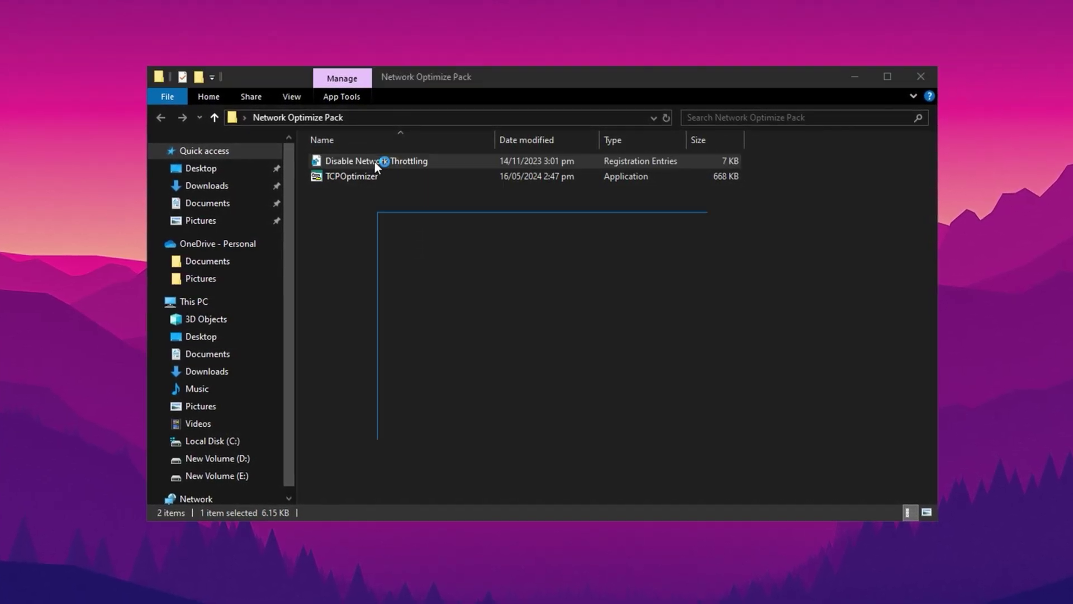
left_click(428, 401)
left_click(647, 323)
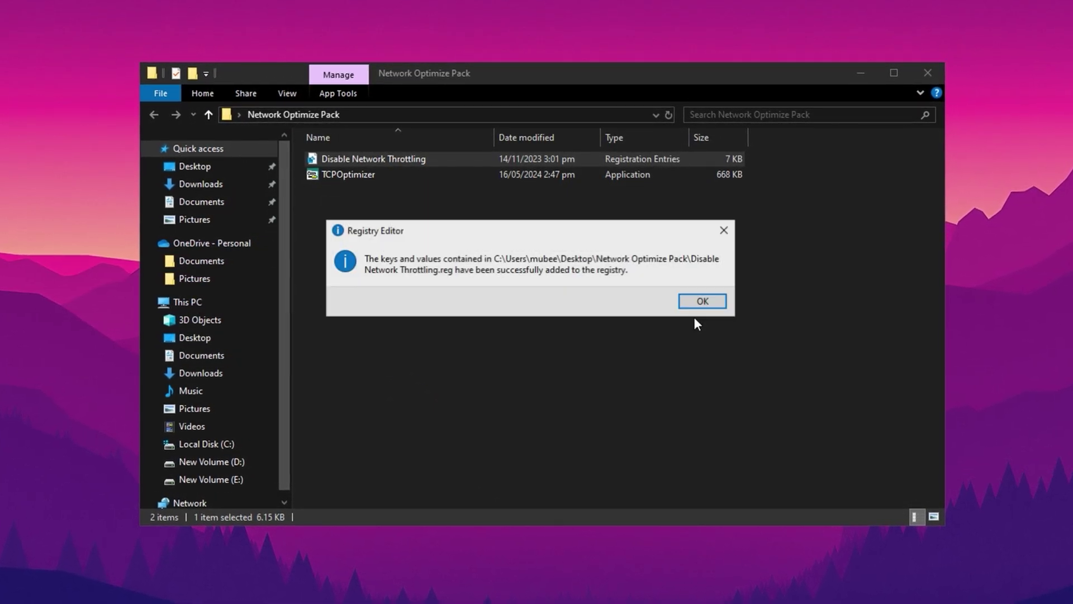
left_click(699, 300)
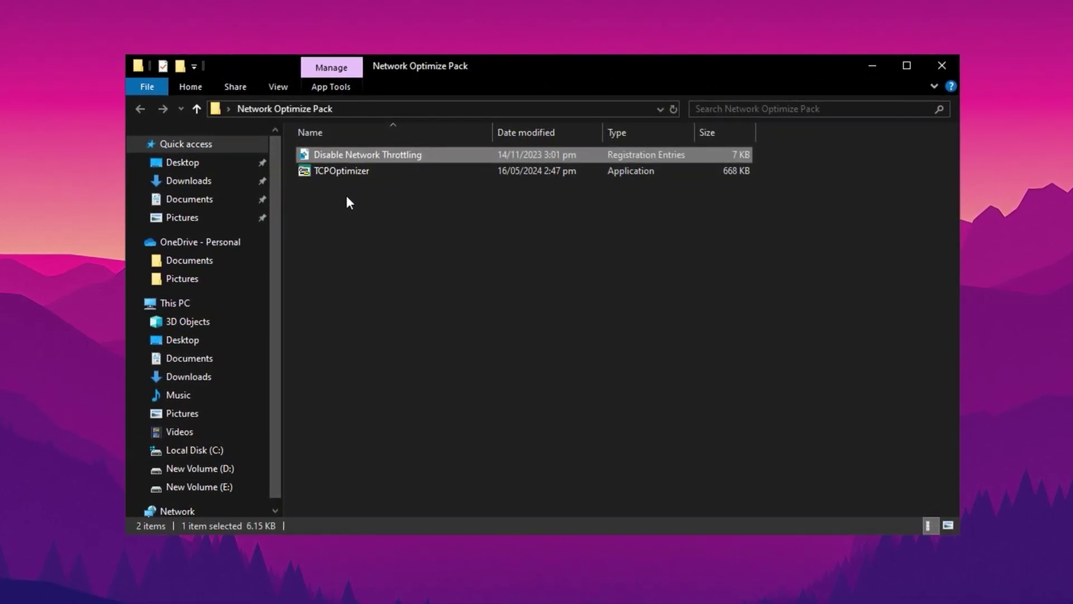
Launch TCPOptimizer and select the Intel(R) 82579LM Gigabit Network Connection adapter
left_click(355, 172)
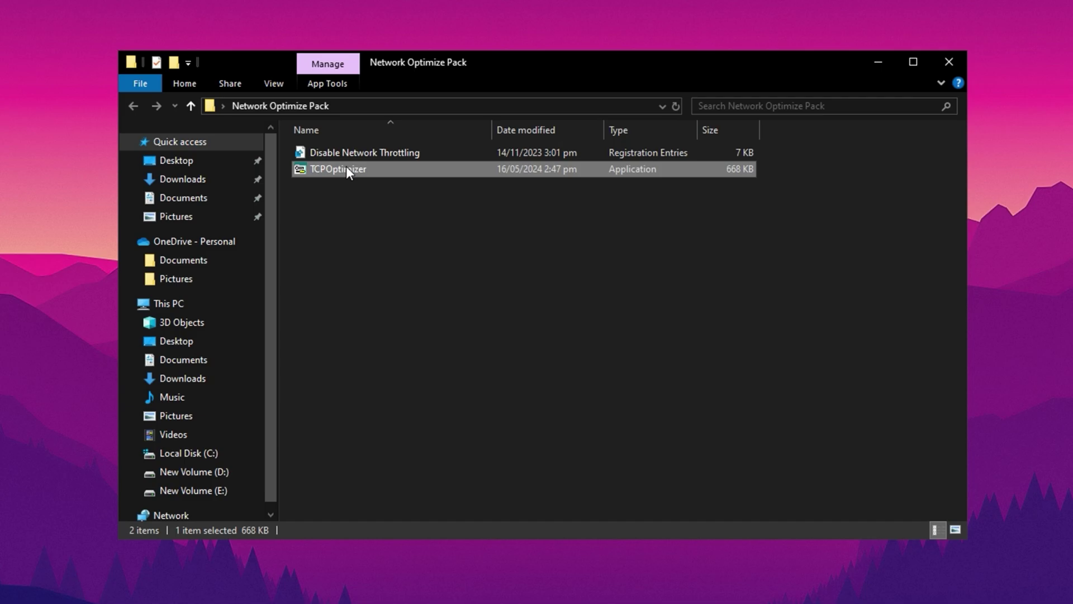
double_click(334, 173)
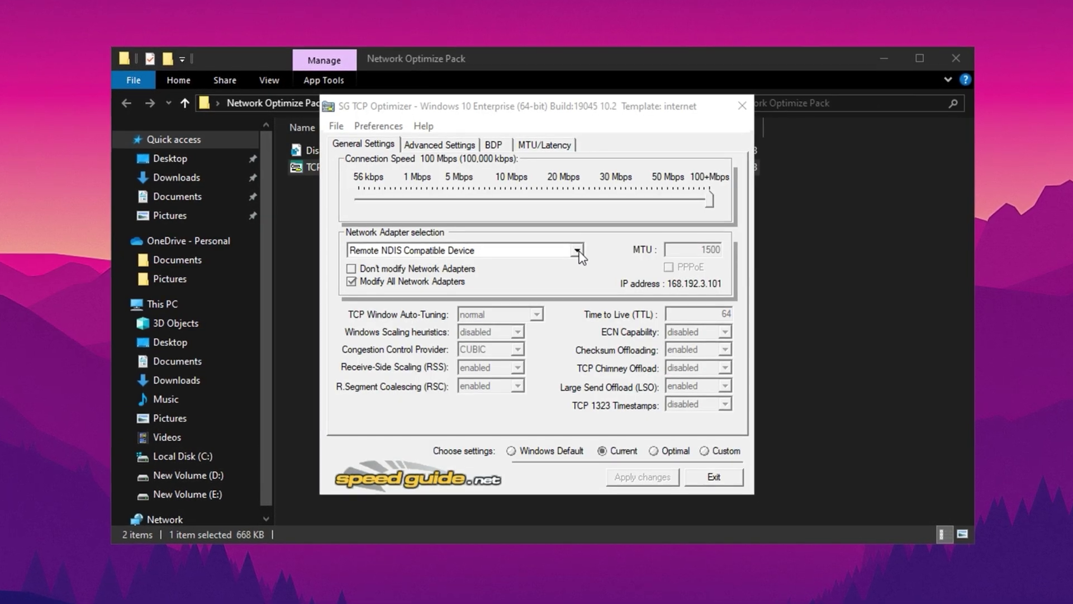
left_click(575, 250)
left_click(415, 284)
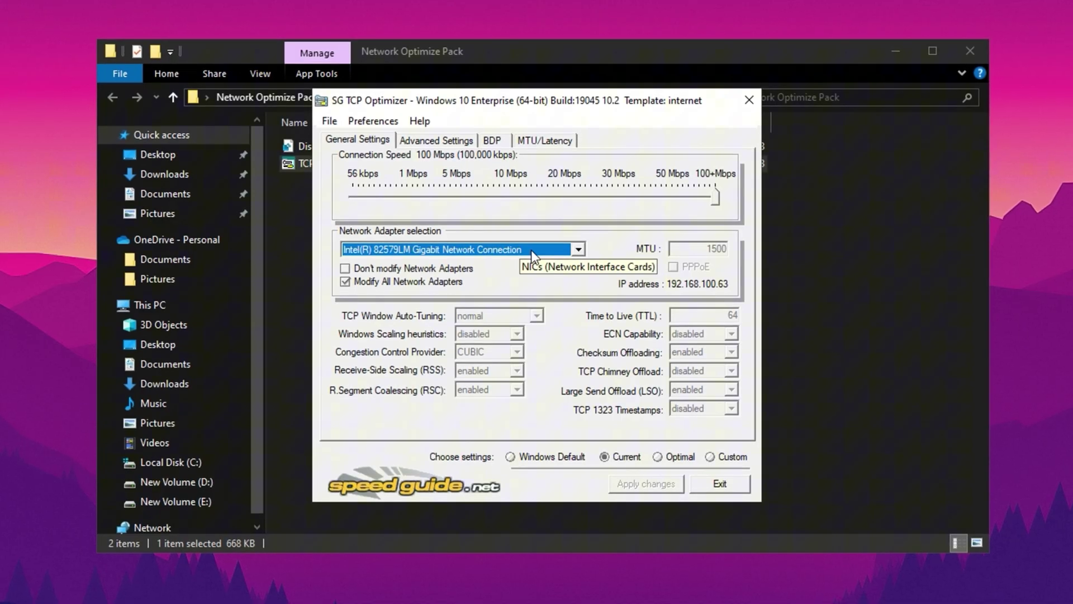
left_click(718, 196)
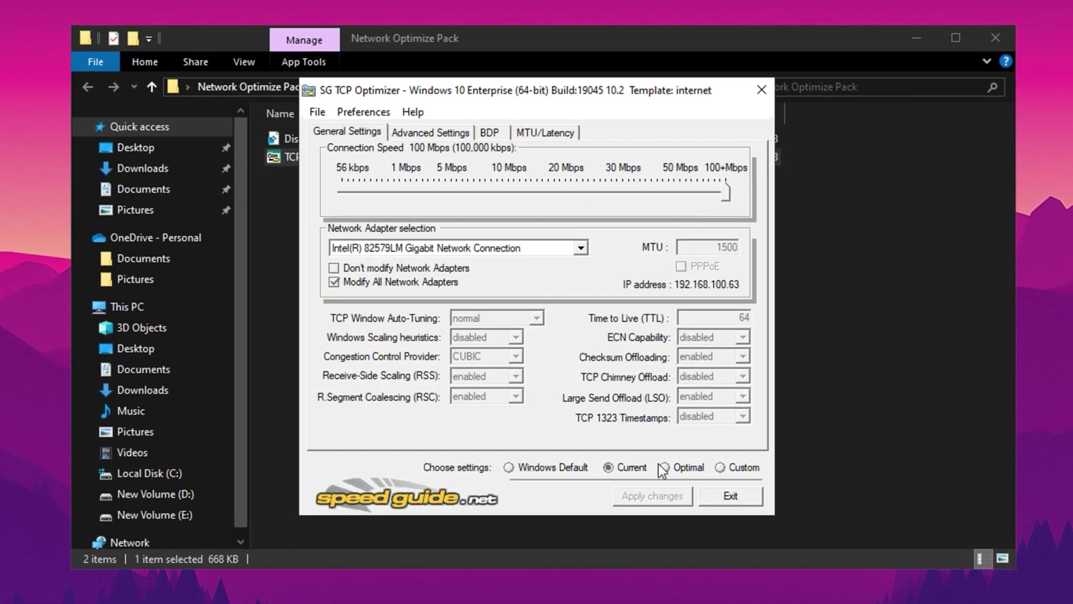
Choose Custom settings with TCP Window Auto-Tuning and scaling heuristics disabled and ctcp congestion control
left_click(721, 469)
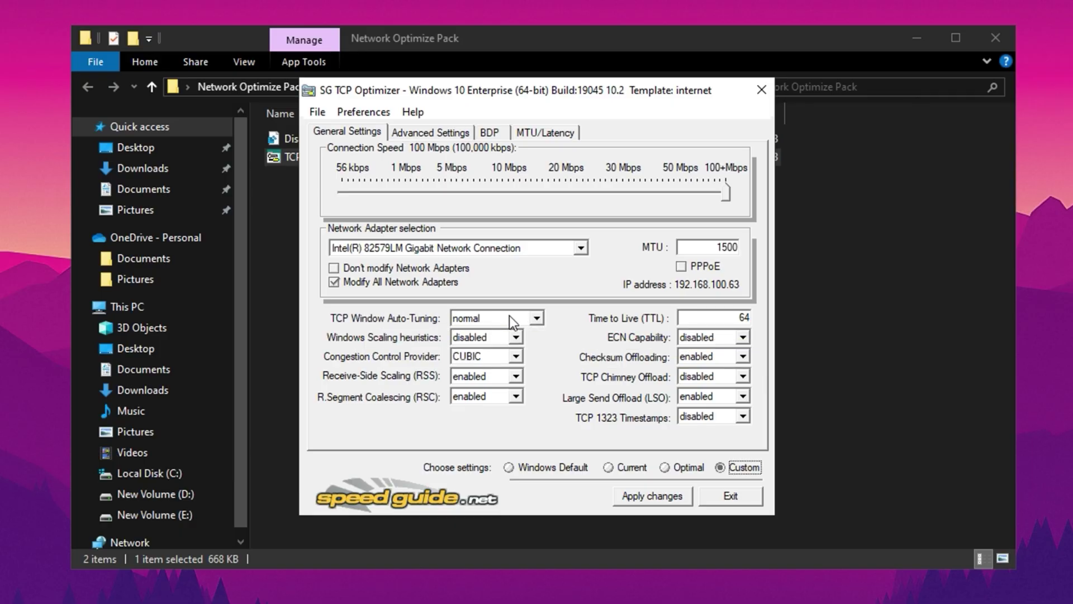
left_click(536, 318)
left_click(512, 334)
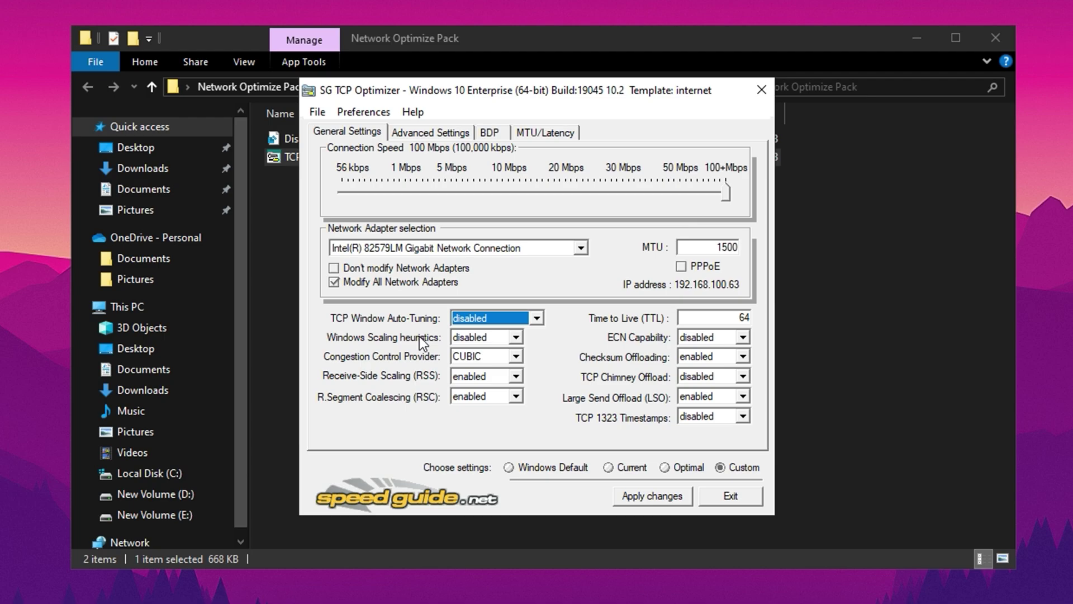
left_click(459, 339)
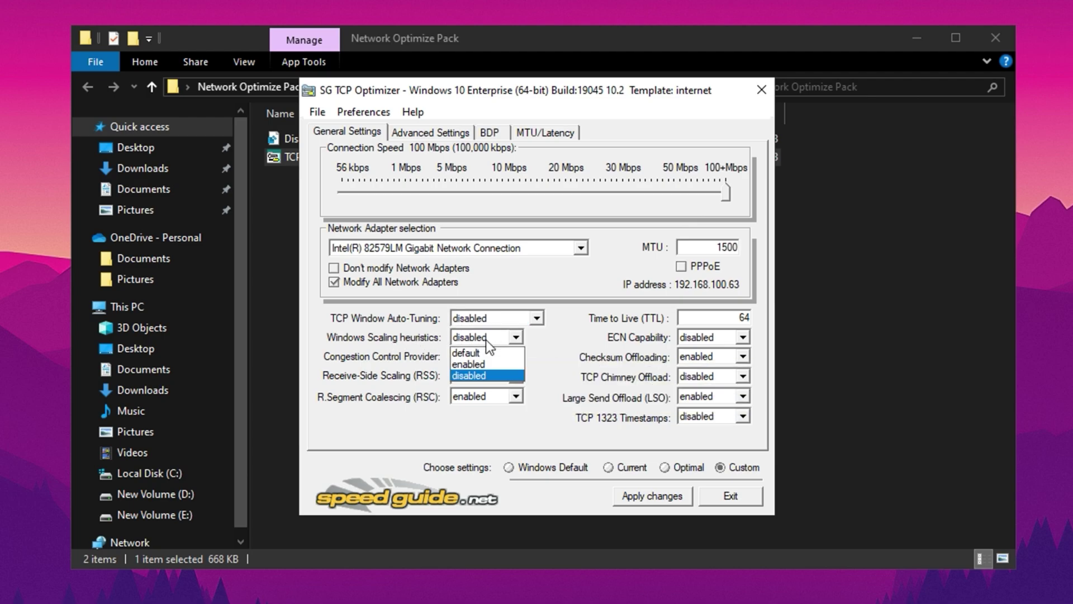
left_click(471, 339)
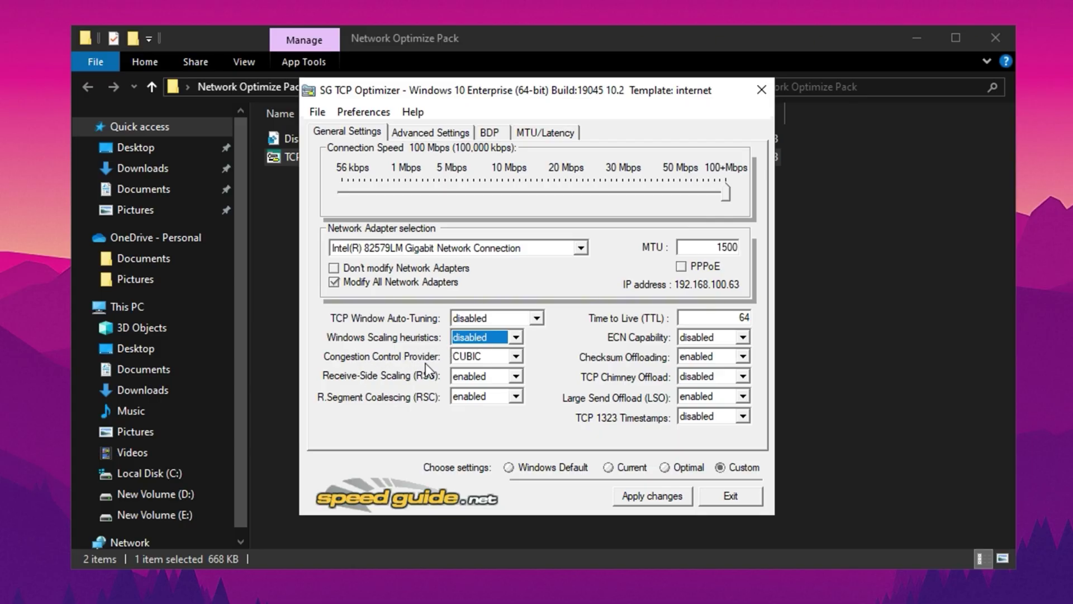
left_click(490, 354)
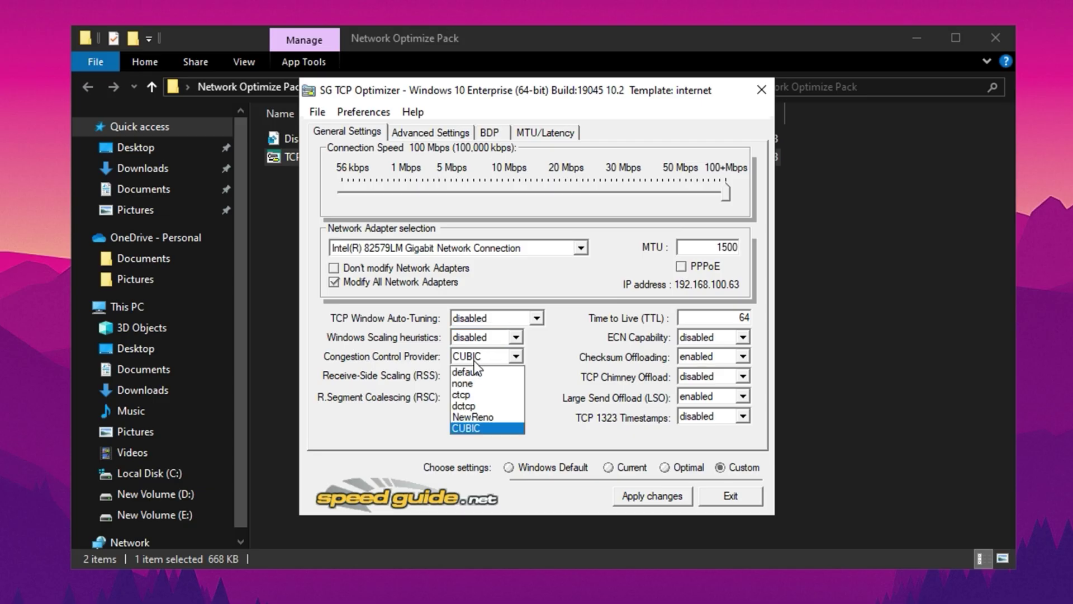
left_click(465, 394)
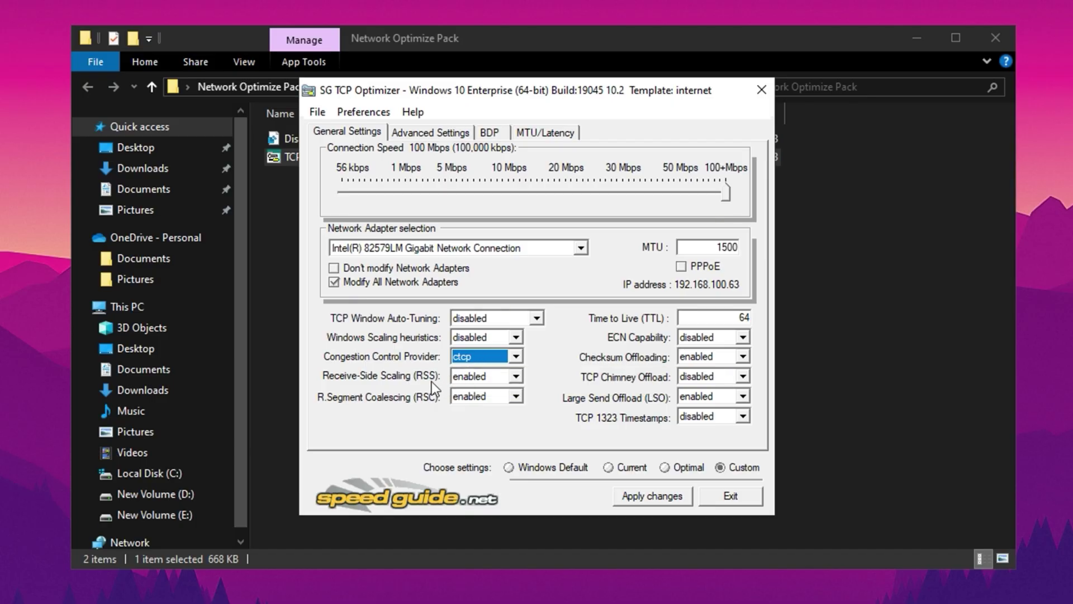
Disable Receive-Side Scaling and Receive Segment Coalescing, and select the Time to Live value 64
left_click(495, 380)
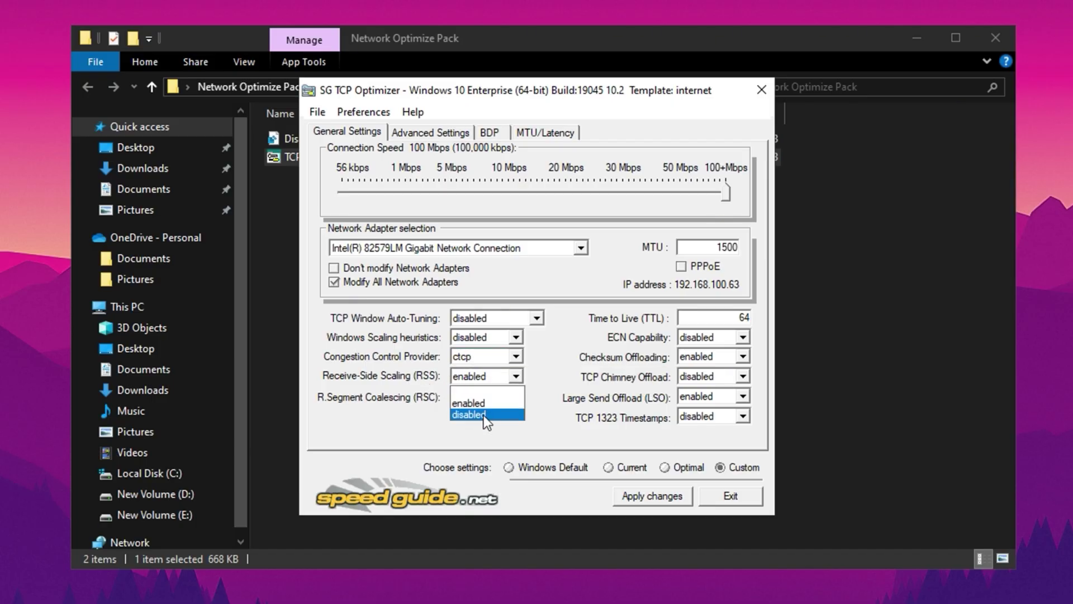
left_click(484, 414)
left_click(504, 398)
left_click(484, 435)
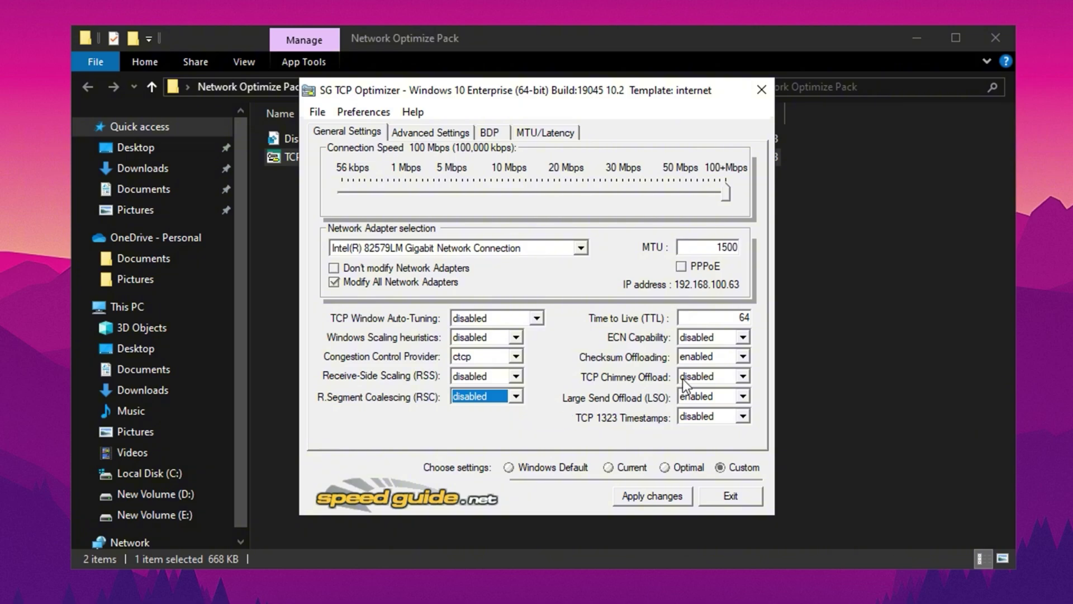
double_click(741, 317)
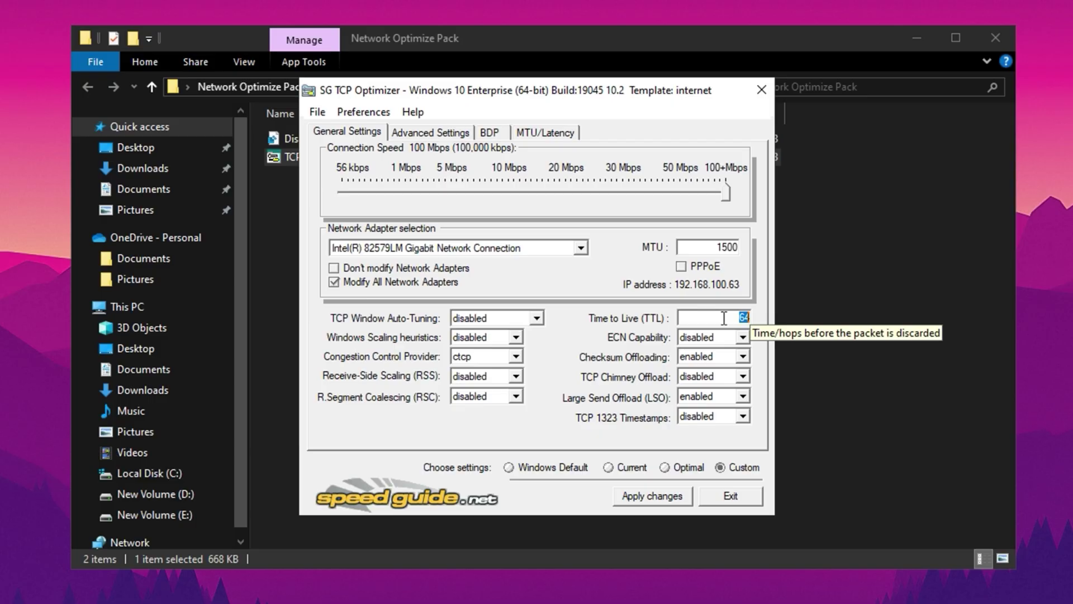
Disable Checksum Offloading and TCP Chimney Offload in TCP Optimizer's General Settings
left_click(714, 366)
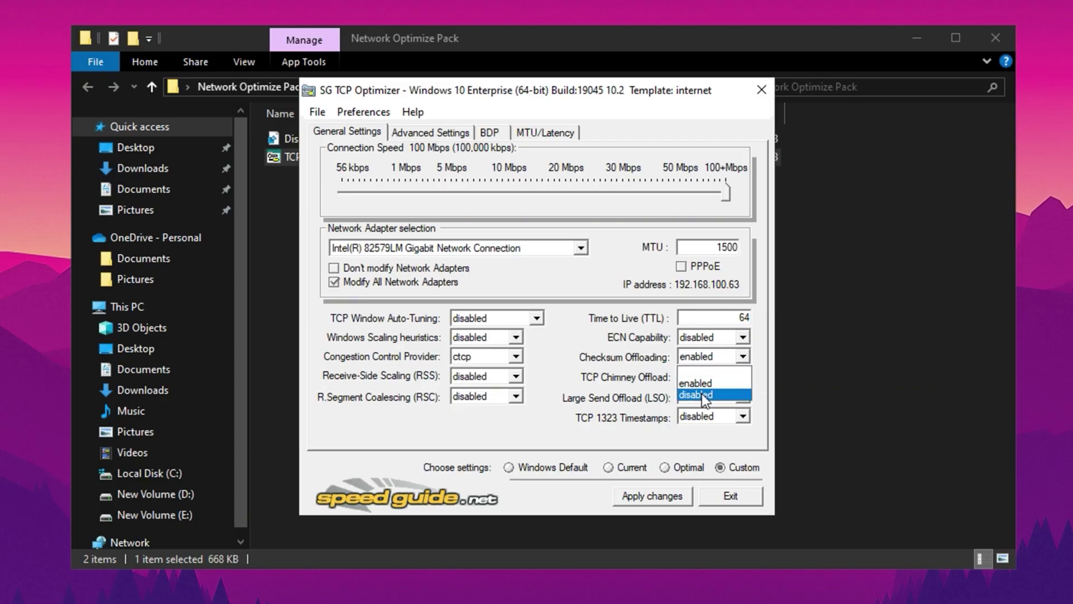
left_click(702, 394)
left_click(709, 371)
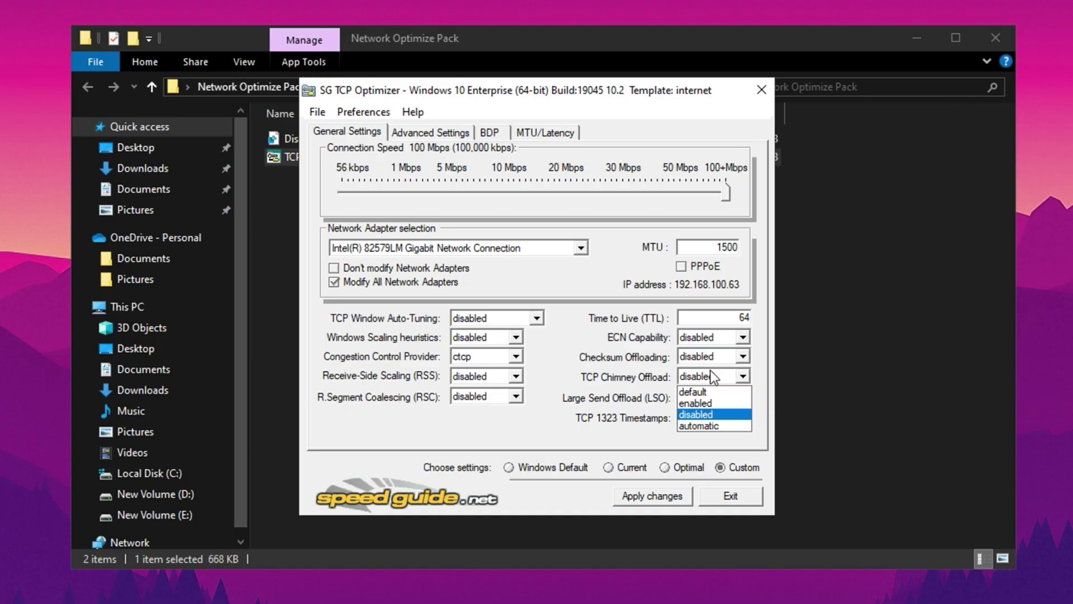
left_click(695, 414)
Set Large Send Offload to disabled and TCP 1323 Timestamps to enabled
left_click(699, 396)
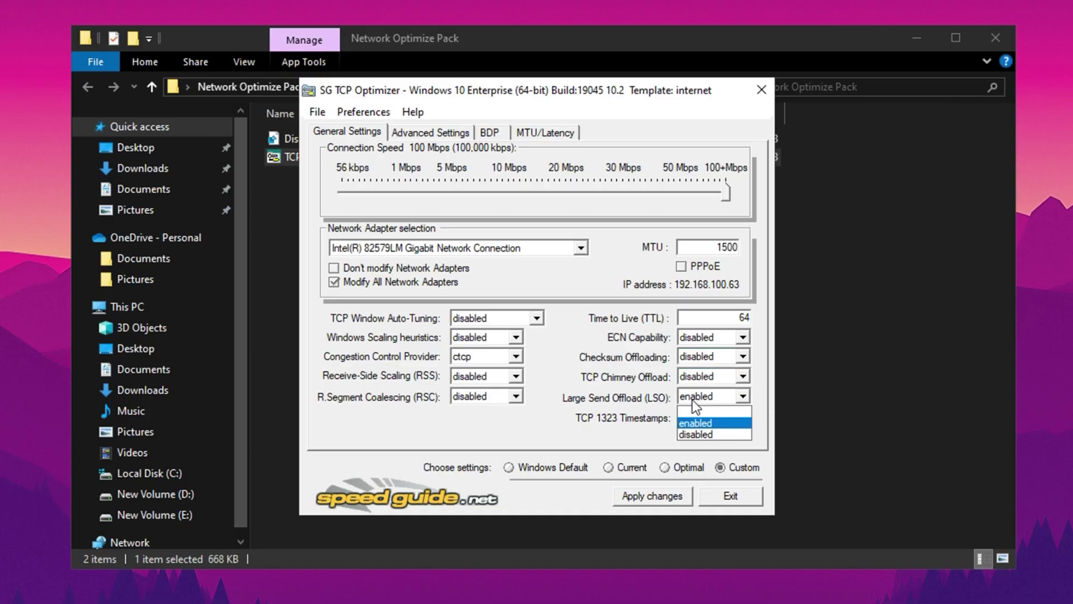
left_click(691, 442)
left_click(700, 396)
left_click(702, 434)
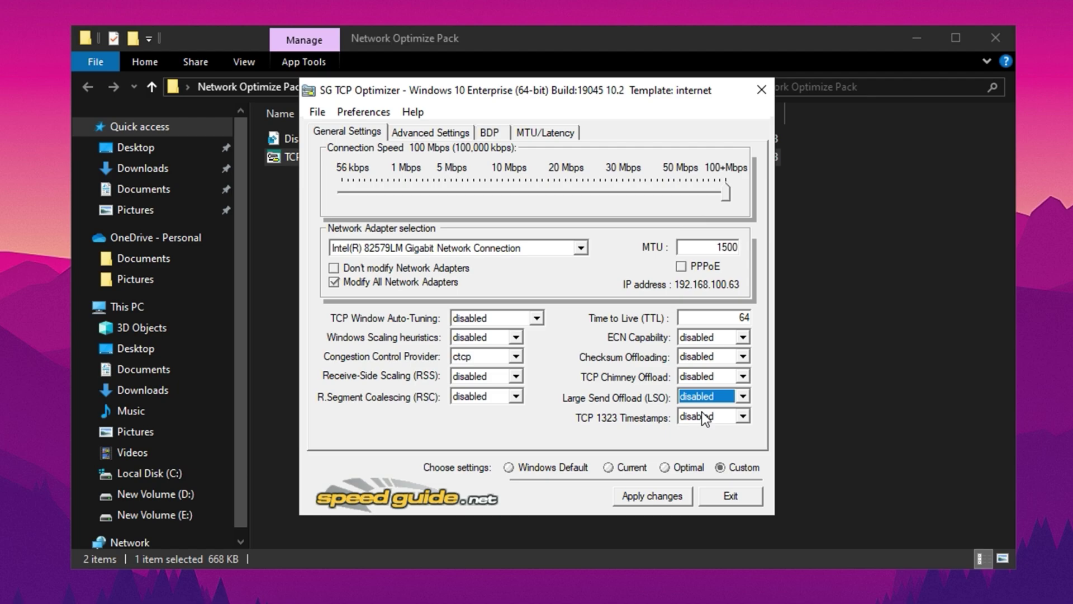
left_click(704, 417)
left_click(700, 442)
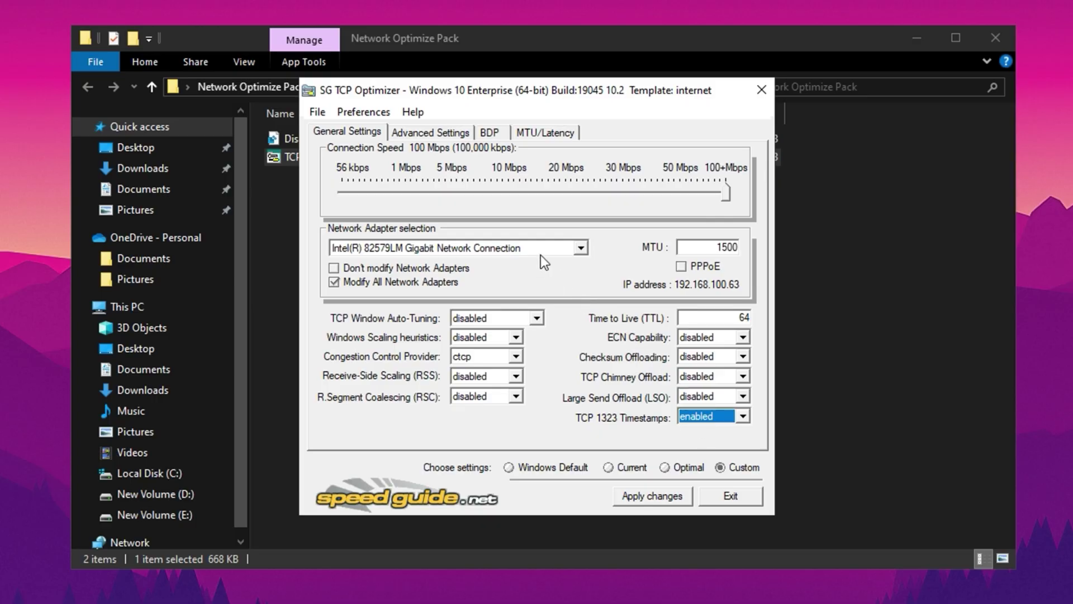
On Advanced Settings, set MaxConnectionsPer1_0Server to 10 and keep Max SYN Retransmissions at 2
left_click(455, 135)
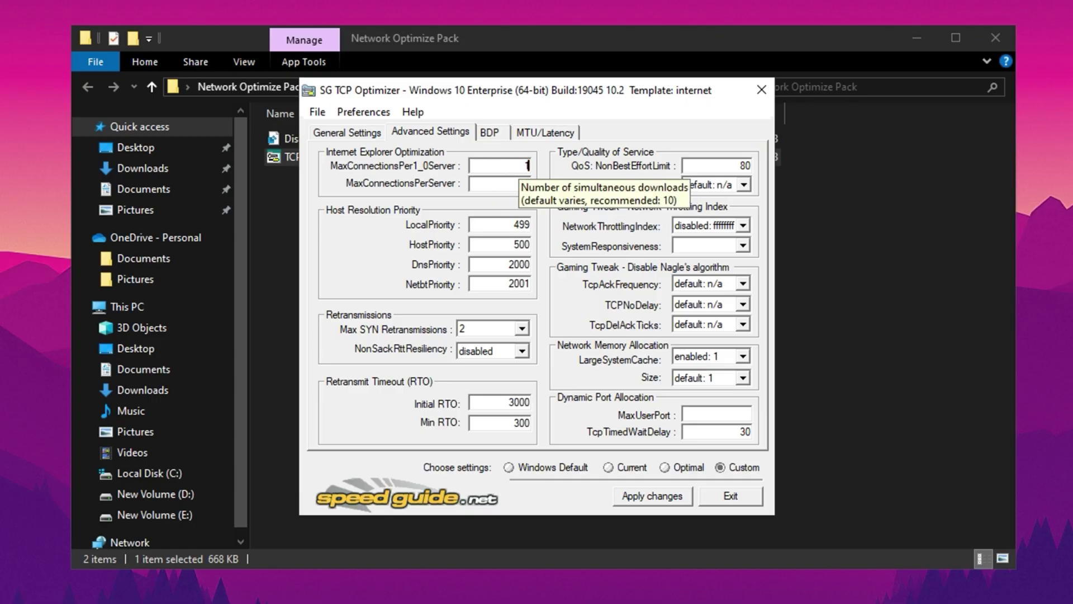
type("10")
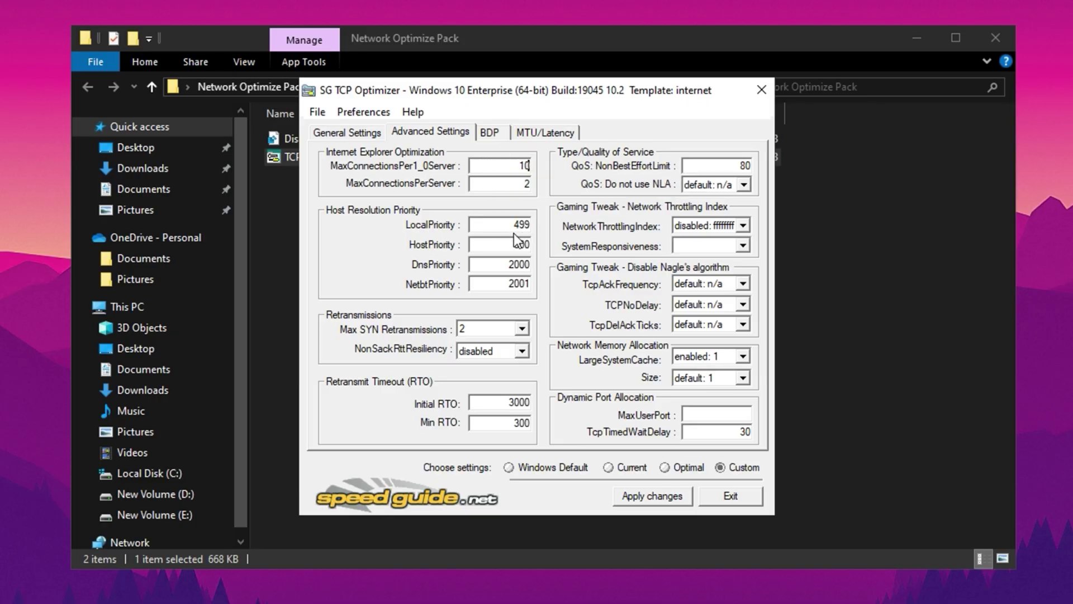
left_click_drag(515, 227, 537, 219)
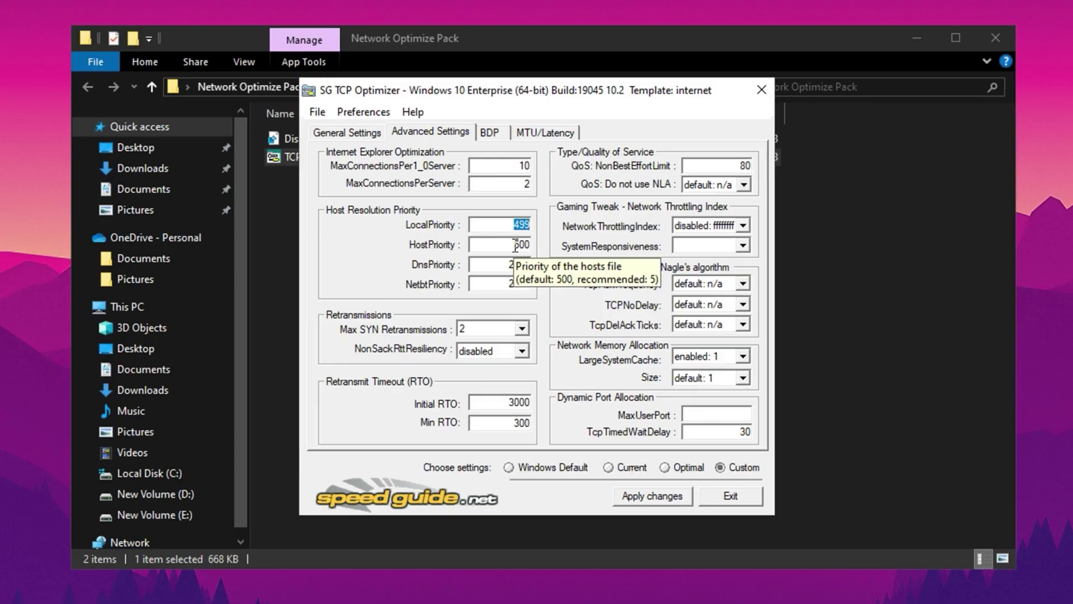
left_click_drag(502, 261, 533, 258)
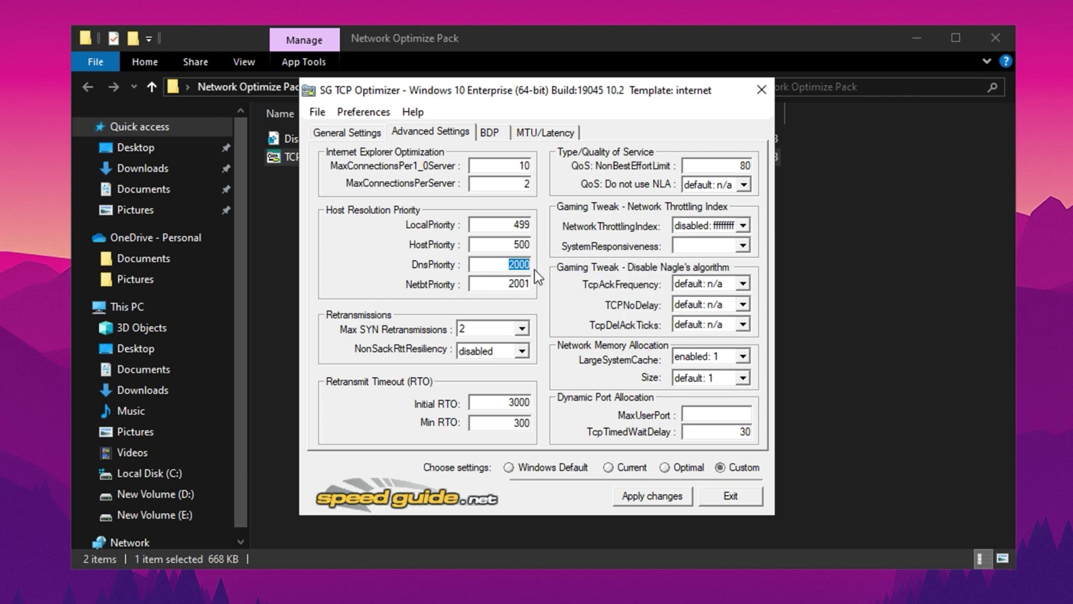
left_click(479, 332)
left_click(477, 334)
mouse_move(485, 334)
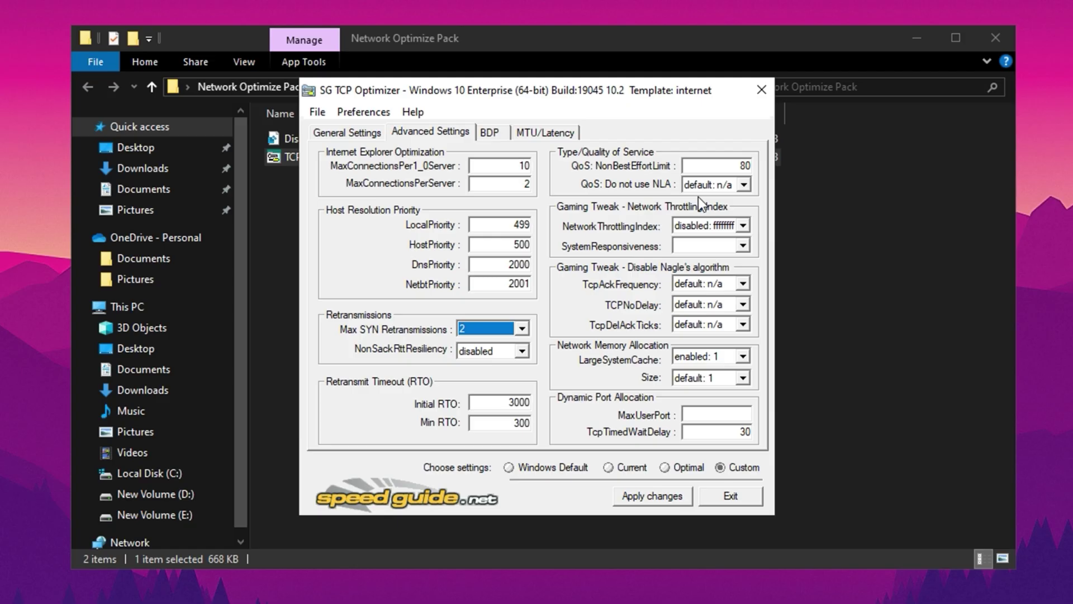
Set SystemResponsiveness to gaming: 0, apply the changes and exit TCP Optimizer
left_click(708, 223)
left_click(704, 224)
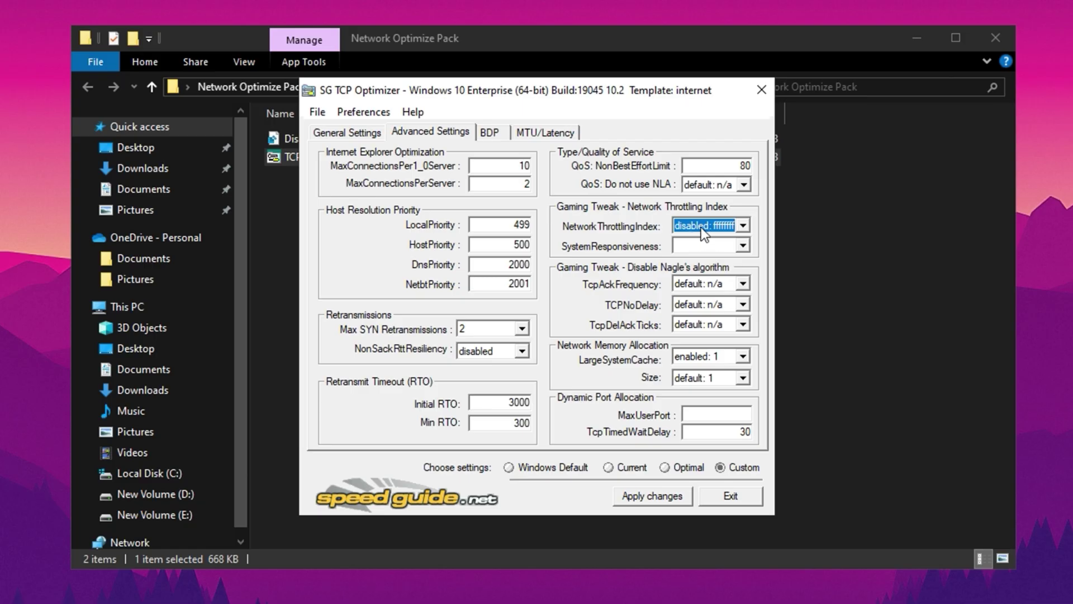
left_click(719, 247)
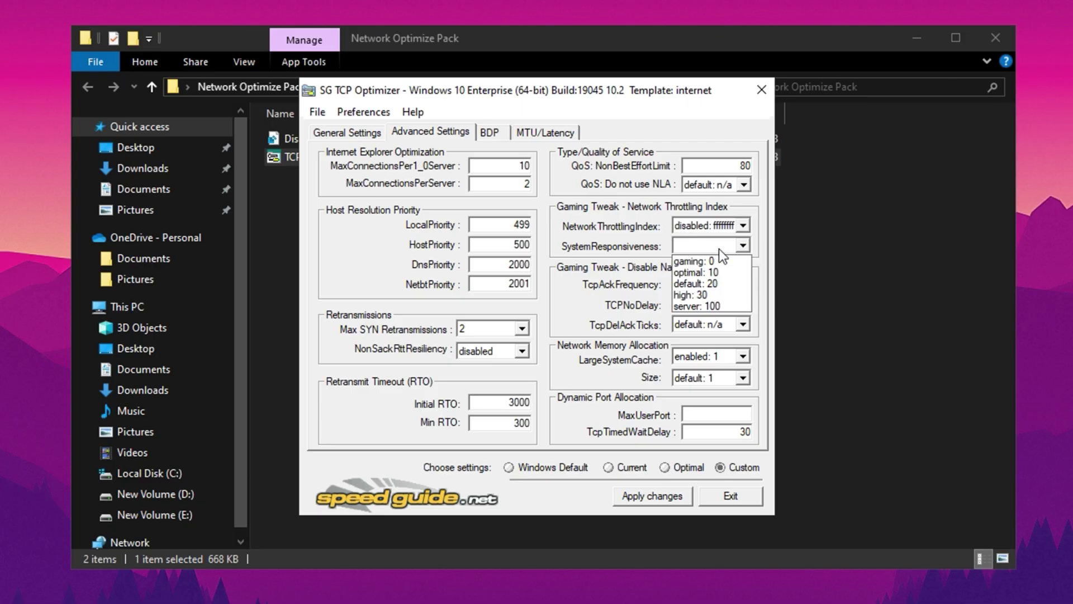
left_click(701, 263)
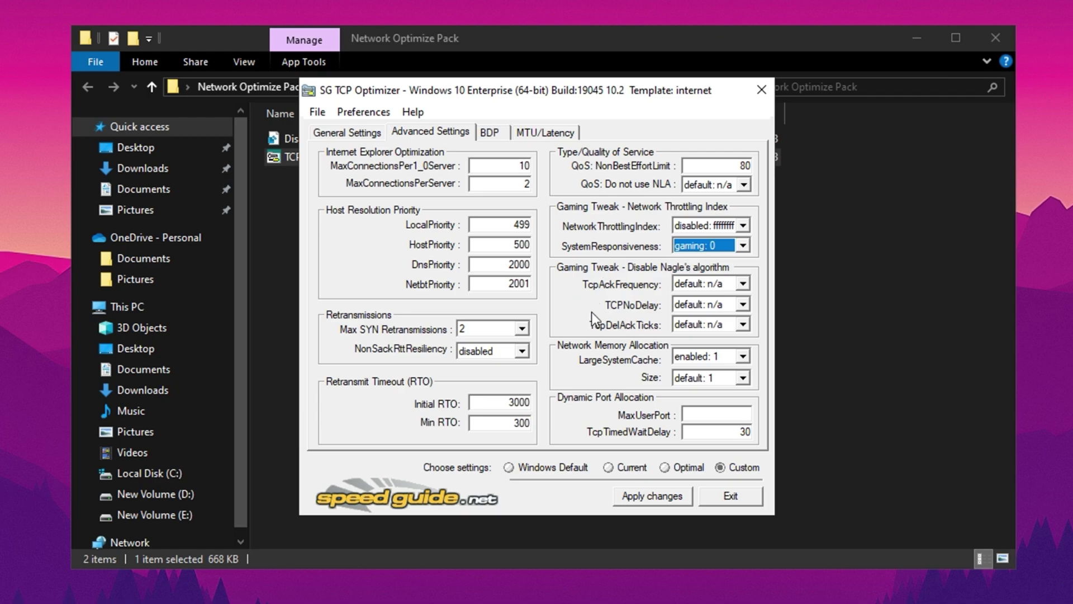
left_click(643, 496)
left_click(725, 499)
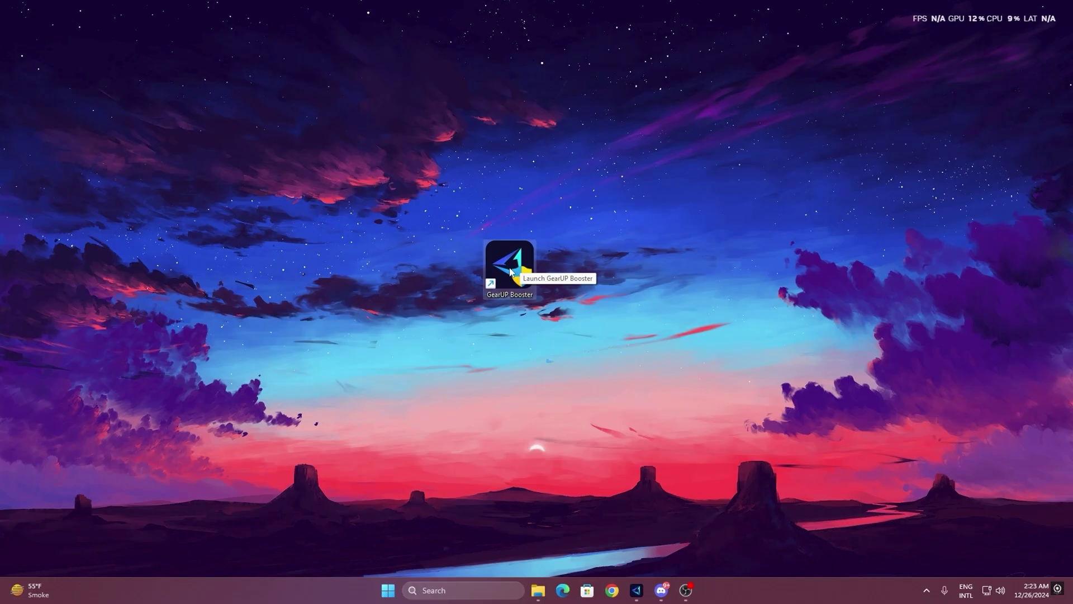
Launch GearUP Booster, browse the Games catalogue, then go back to the Home page
double_click(512, 274)
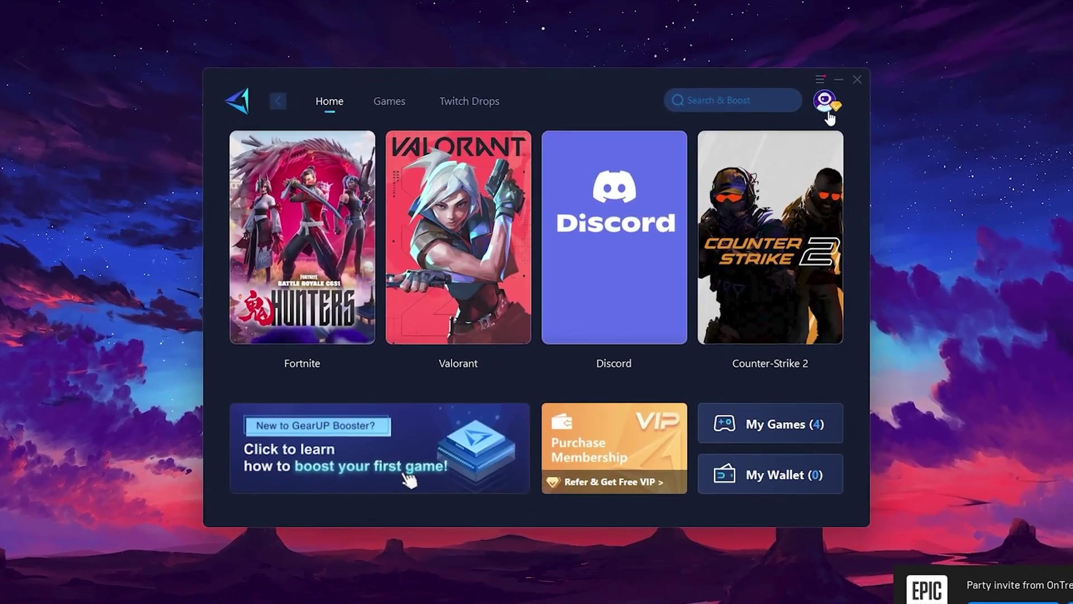
mouse_move(822, 106)
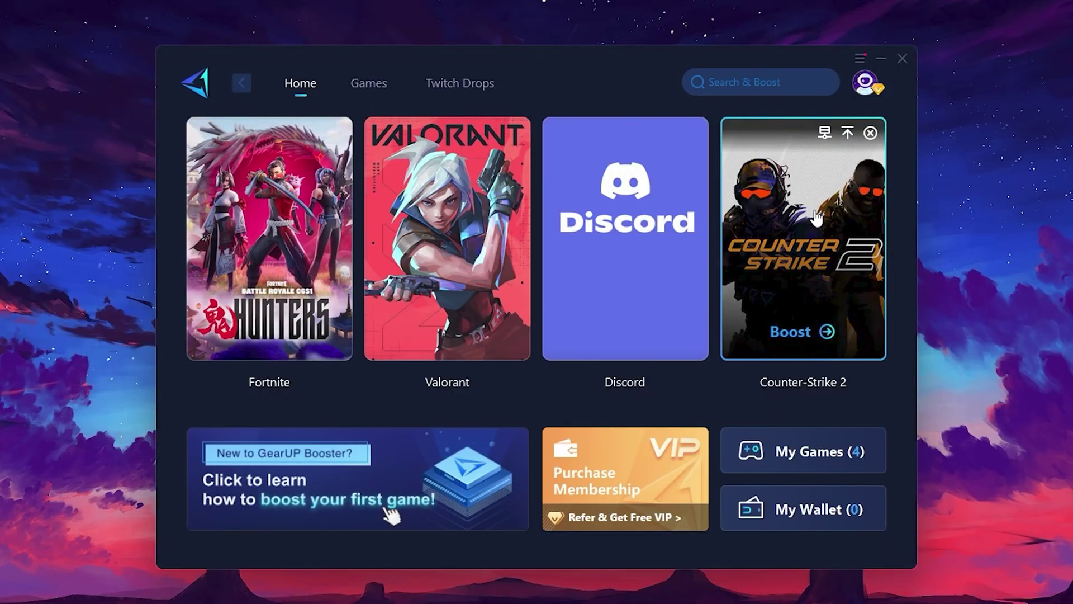
left_click(360, 89)
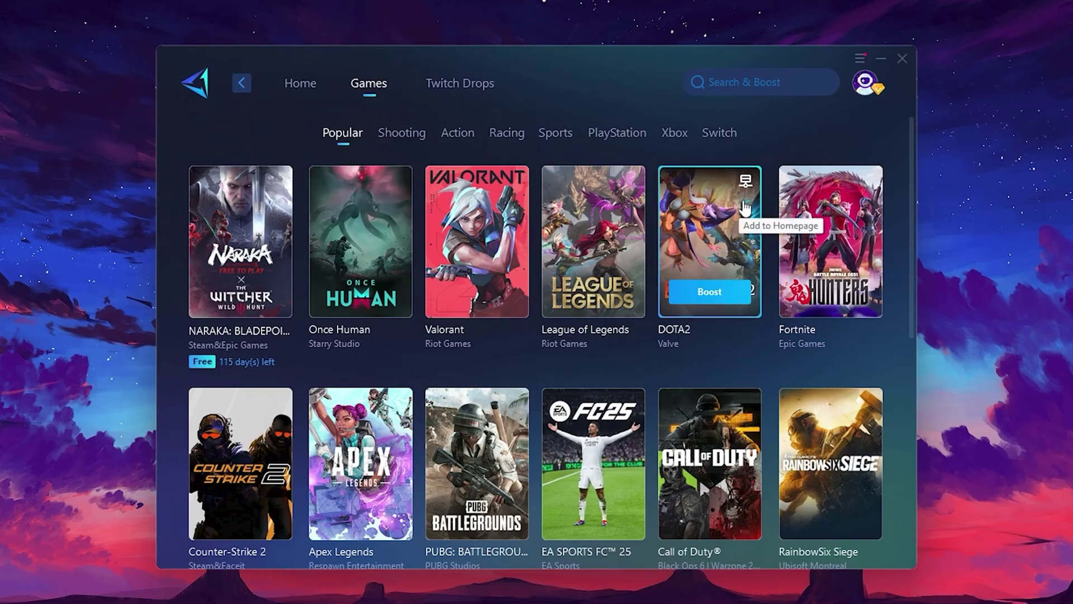
left_click(301, 87)
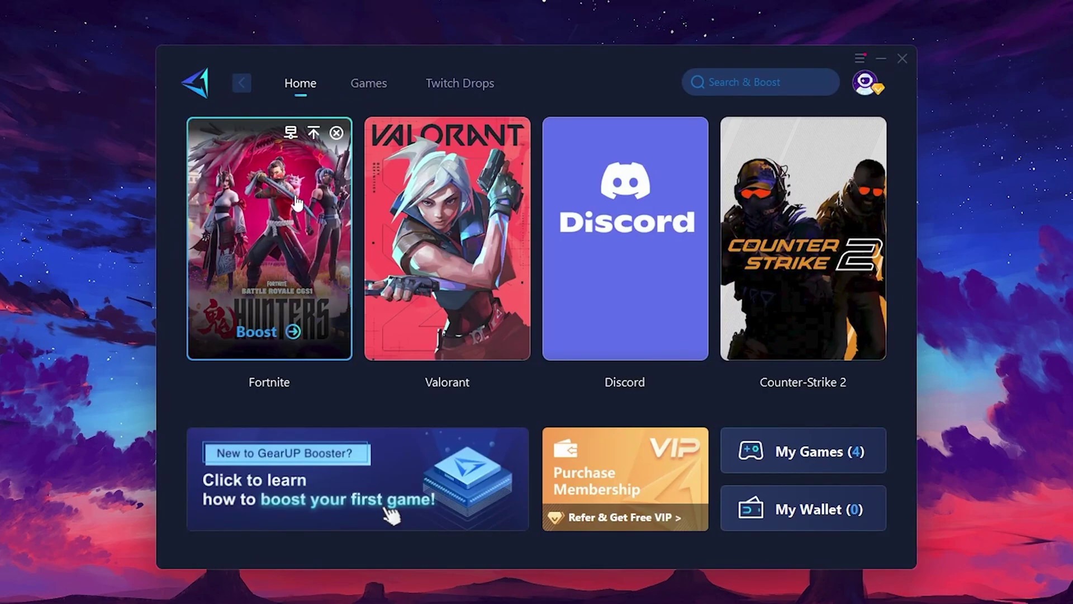
mouse_move(299, 210)
Boost Fortnite and review the server region list, leaving it on Middle East
left_click(259, 333)
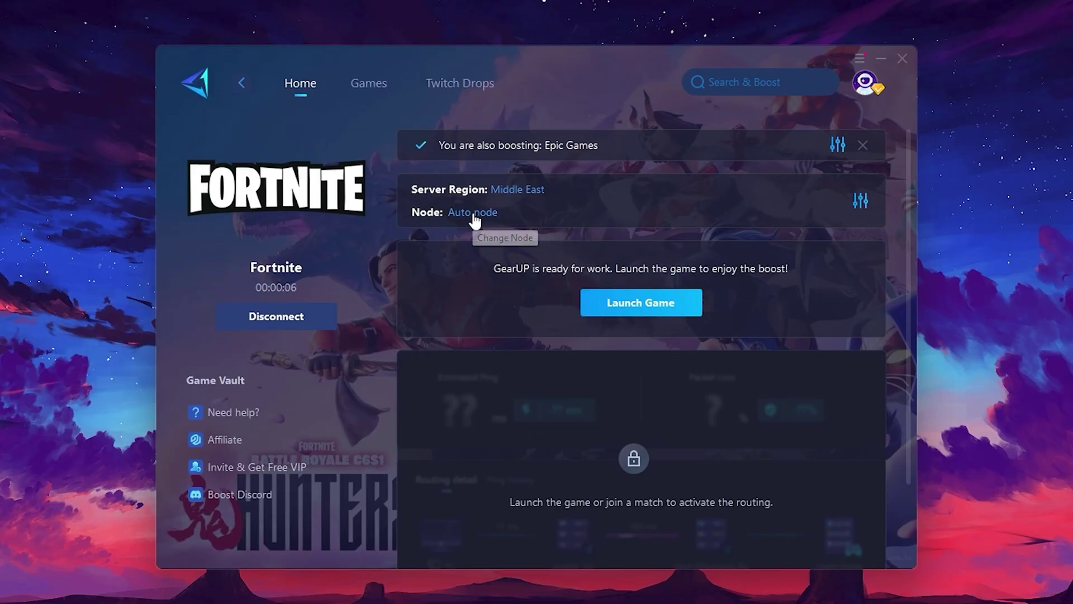
left_click(523, 199)
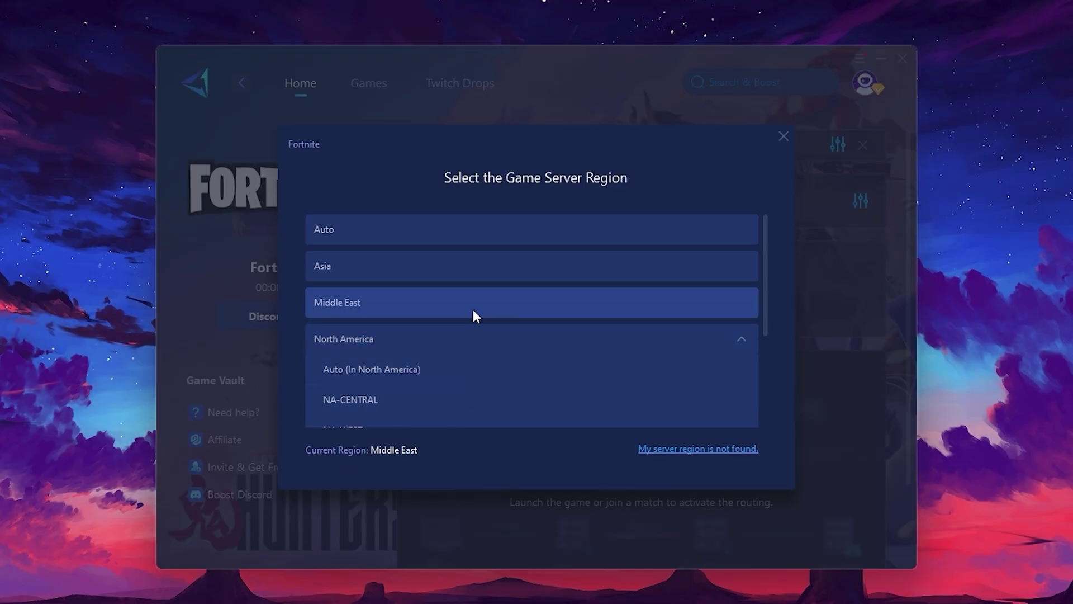
scroll(484, 322, "down", 2)
scroll(396, 294, "up", 2)
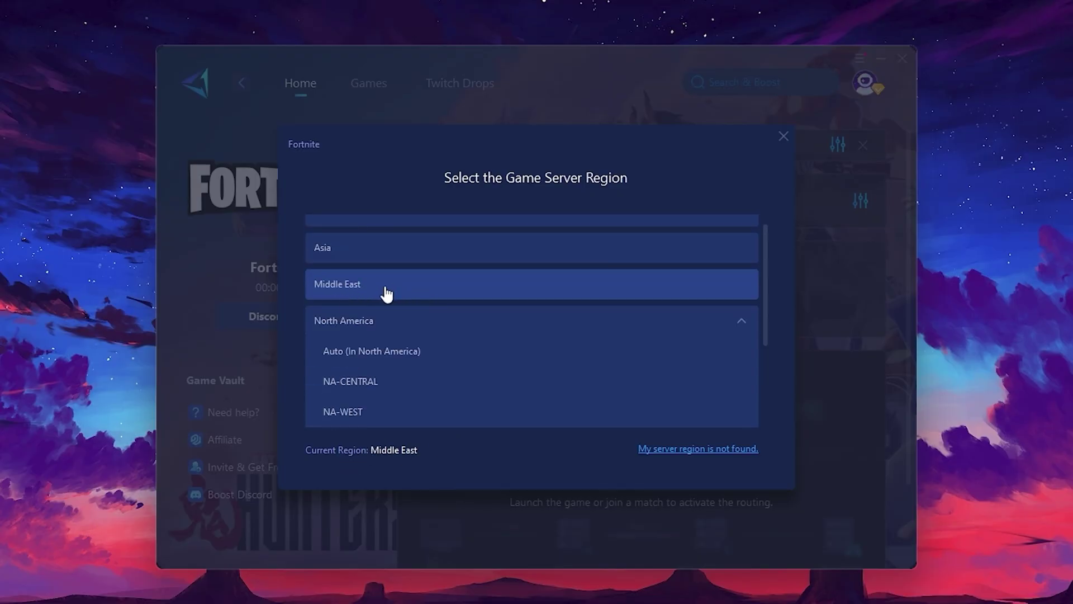
left_click(783, 136)
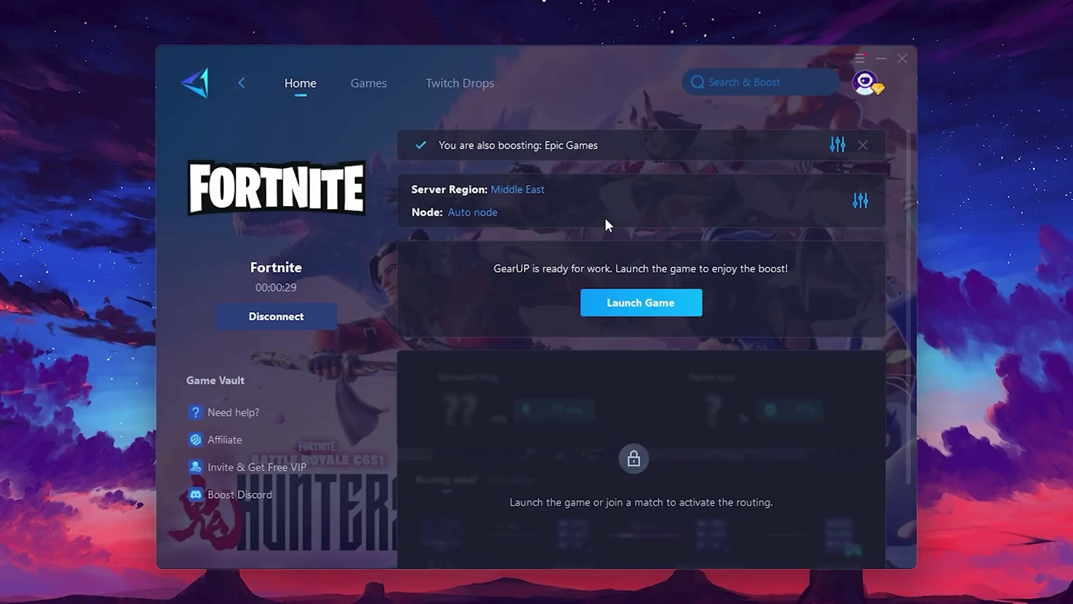
Review Fortnite's node list keeping Auto node, then play Fortnite in-game
left_click(466, 213)
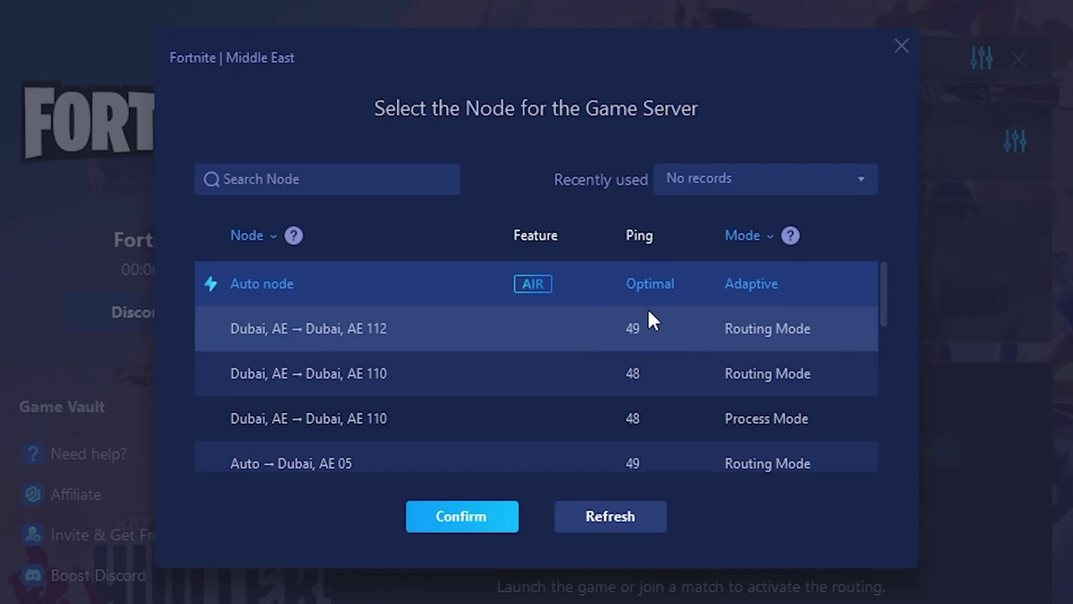
scroll(559, 341, "down", 3)
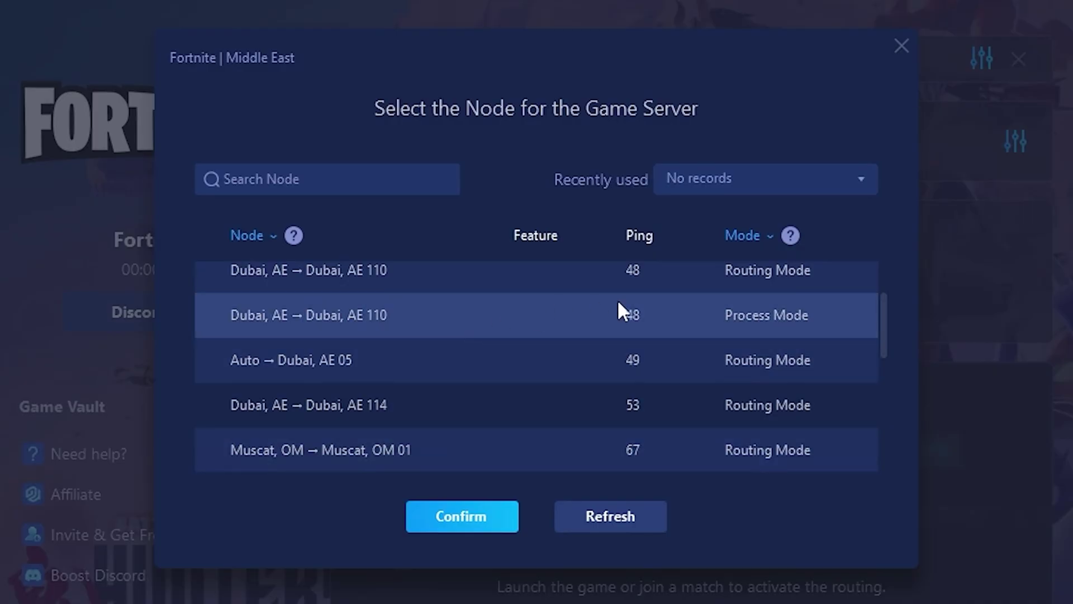
scroll(608, 340, "up", 3)
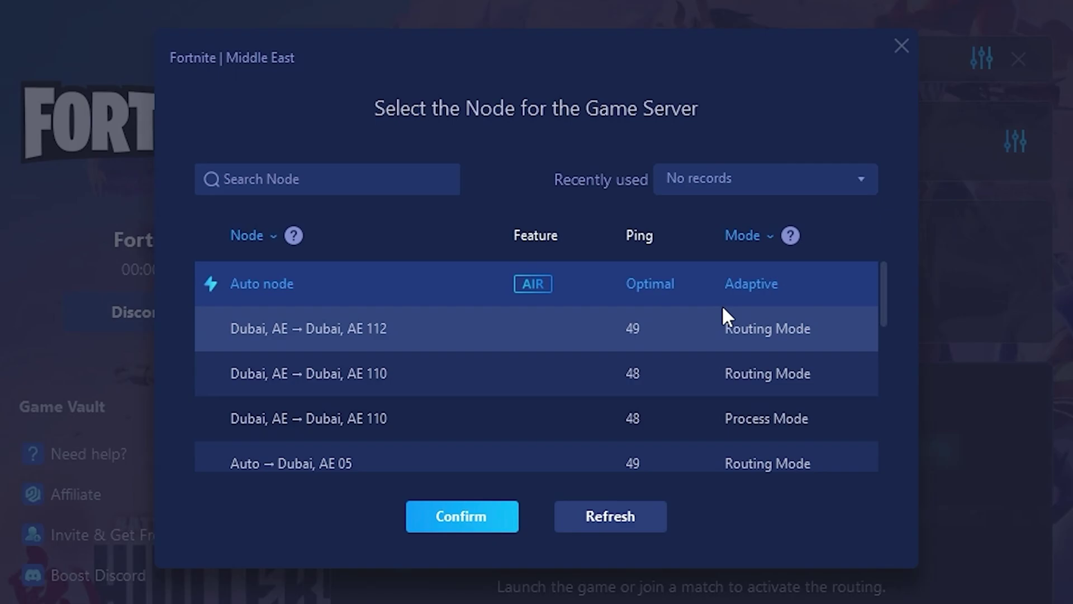
left_click(903, 47)
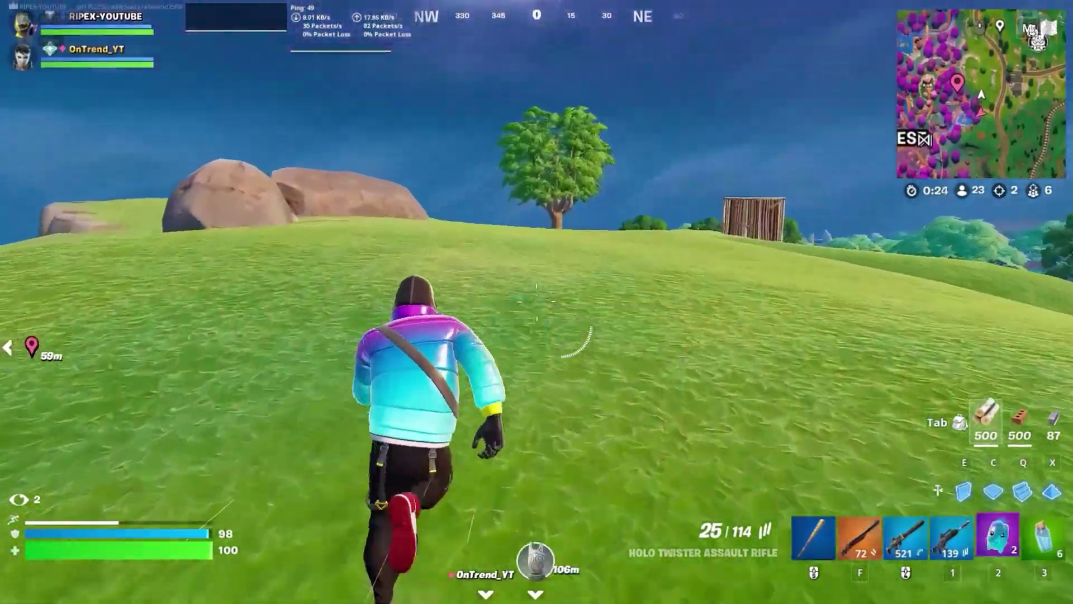
key("w")
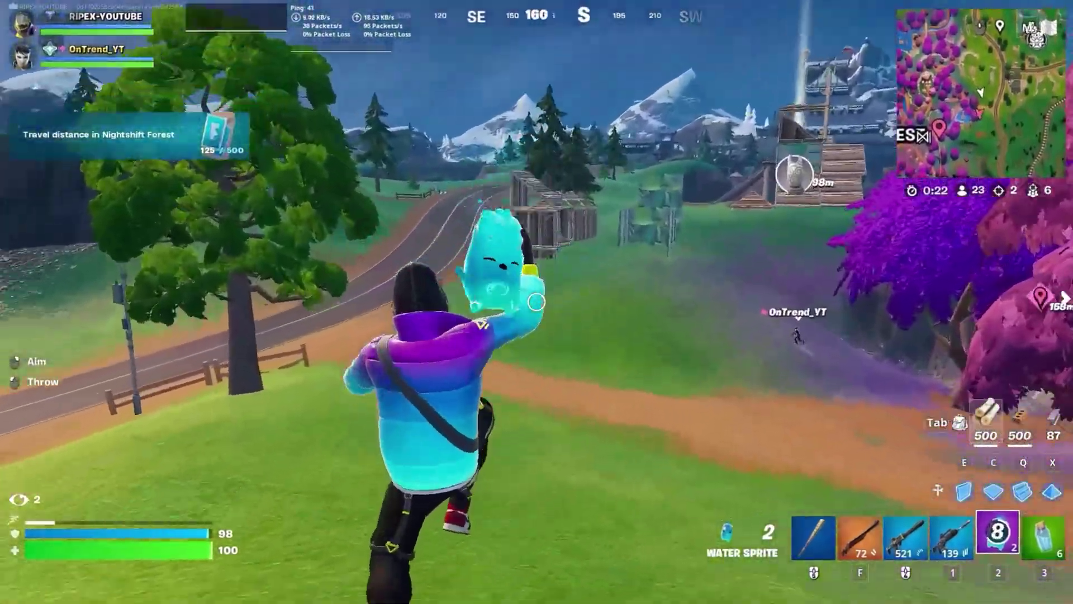